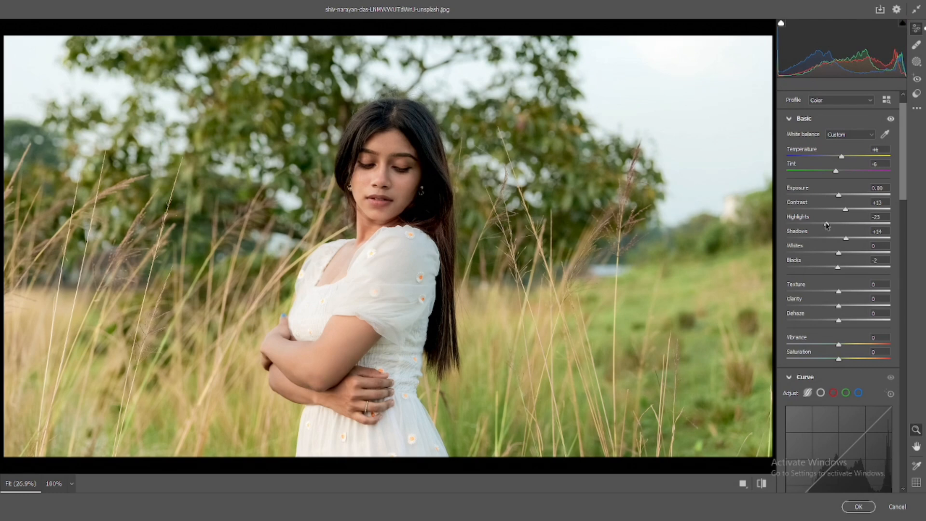
# - Adjust the Basic sliders: Highlights -31, Blacks -8, Texture -16, Clarity about +5 and Vibrance +18
pyautogui.moveTo(827, 225); pyautogui.dragTo(823, 225)
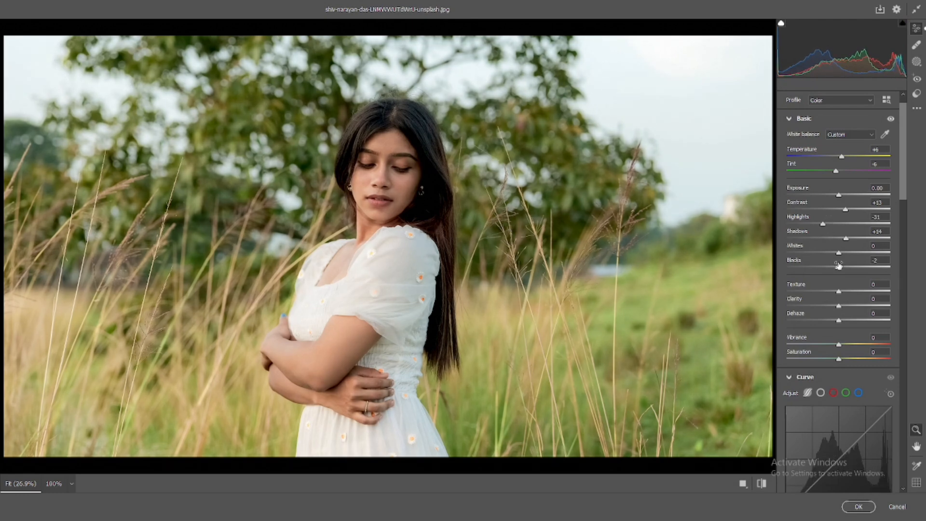
pyautogui.moveTo(839, 268); pyautogui.dragTo(836, 269)
pyautogui.moveTo(839, 305); pyautogui.dragTo(839, 307)
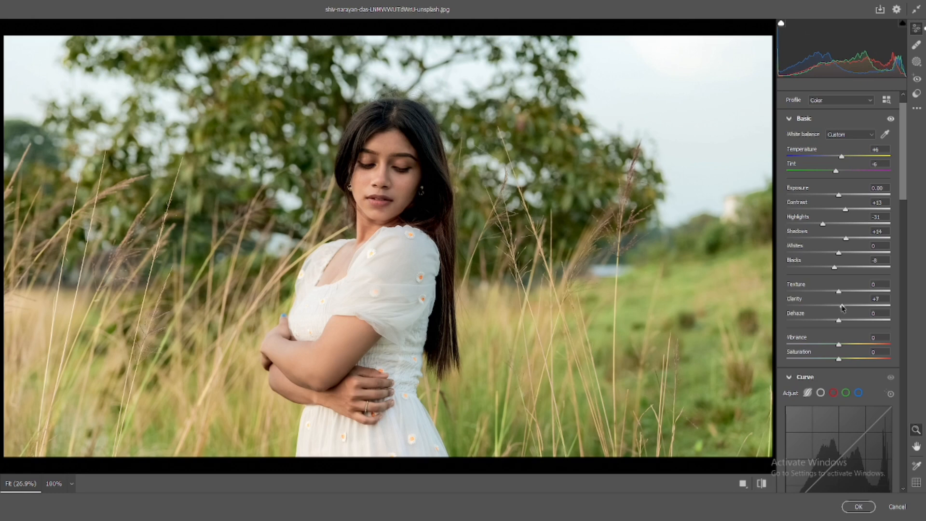
pyautogui.moveTo(839, 291); pyautogui.dragTo(830, 295)
pyautogui.moveTo(838, 345); pyautogui.dragTo(849, 352)
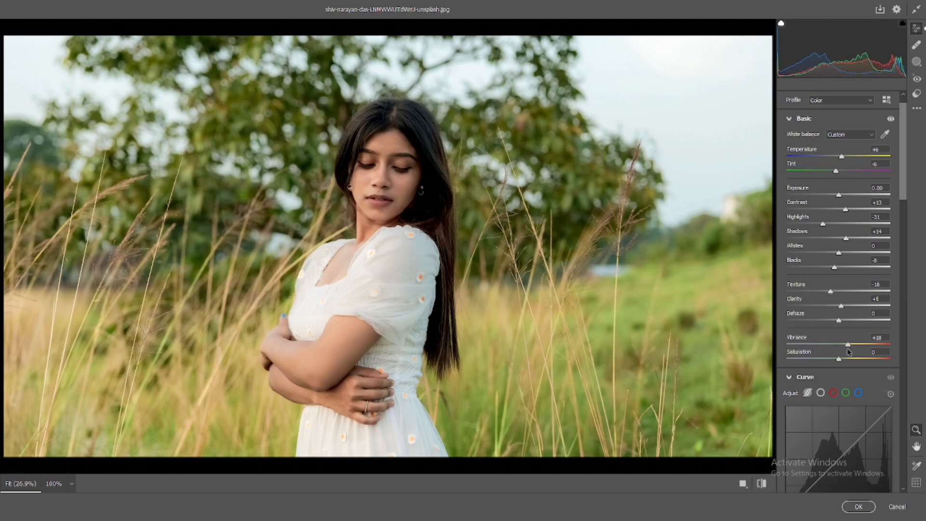
# - Set the parametric curve's Darks to +5 and Shadows to -6
pyautogui.scroll(-5, 841, 434)
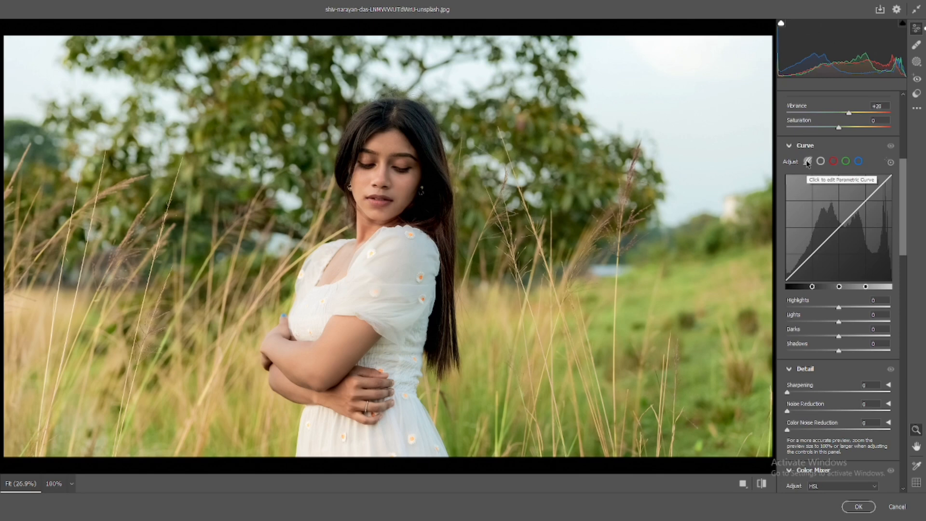
pyautogui.moveTo(838, 336); pyautogui.dragTo(836, 353)
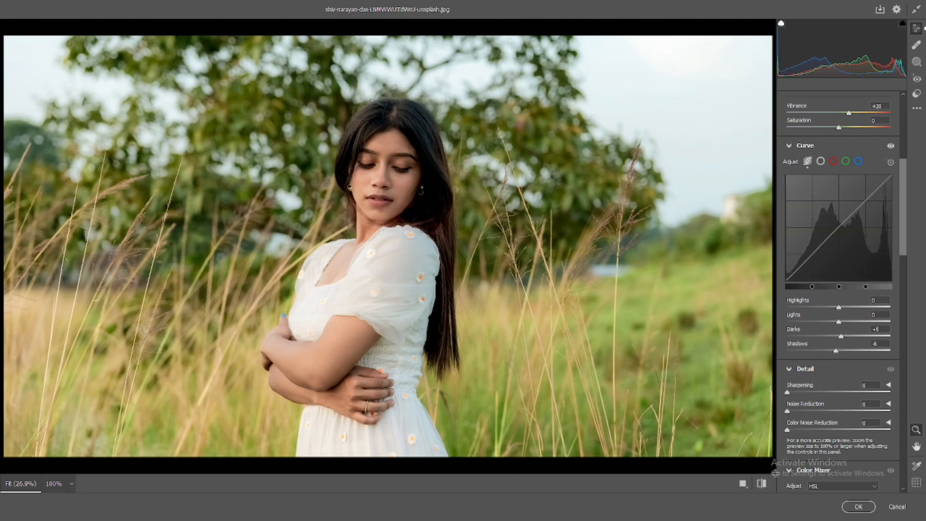
# - Toggle between default and edited settings to compare the photo before and after
pyautogui.click(763, 484)
pyautogui.click(763, 484)
pyautogui.click(763, 483)
pyautogui.click(762, 483)
# - Set Sharpening to 62, Noise Reduction to 68 and Color Noise Reduction to 69
pyautogui.scroll(-2, 840, 333)
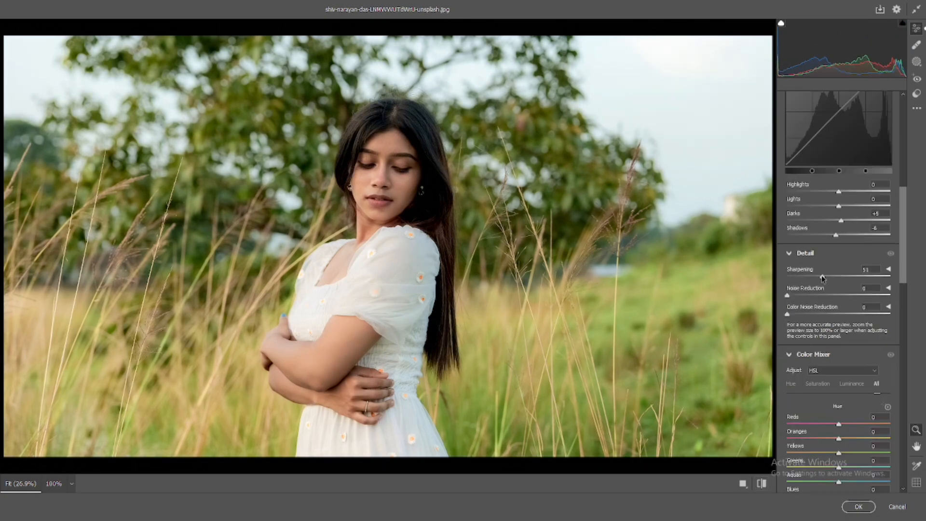
pyautogui.click(852, 296)
pyautogui.click(855, 314)
pyautogui.click(858, 295)
pyautogui.click(858, 314)
pyautogui.click(830, 277)
# - Set the Color Mixer hues: Oranges +14, Yellows -35, Greens -32, Aquas -99, Blues -100, Purples -100, Magentas +77
pyautogui.scroll(-3, 829, 280)
pyautogui.scroll(-2, 829, 287)
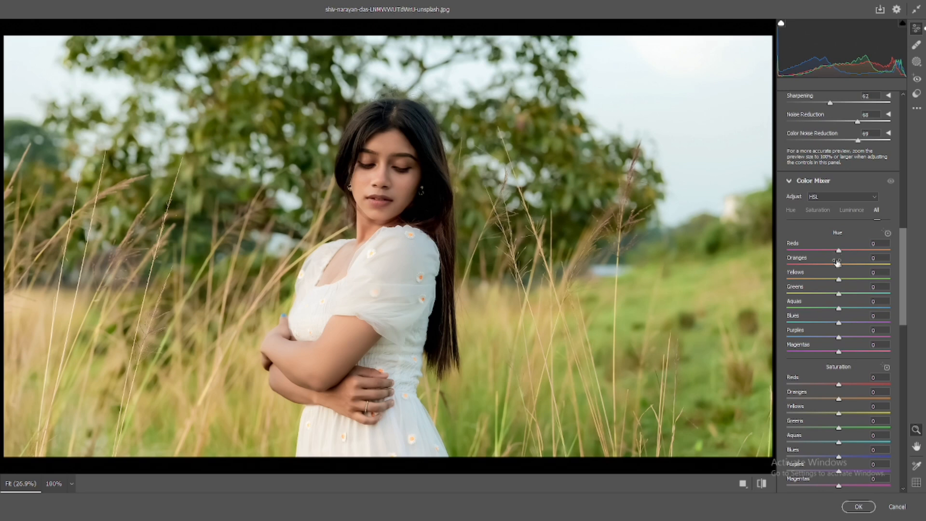
pyautogui.moveTo(838, 265); pyautogui.dragTo(847, 271)
pyautogui.moveTo(838, 279)
pyautogui.mouseDown()
pyautogui.moveTo(817, 284)
pyautogui.moveTo(822, 295)
pyautogui.moveTo(814, 296)
pyautogui.moveTo(822, 283)
pyautogui.mouseUp()
pyautogui.scroll(-2, 823, 280)
pyautogui.moveTo(829, 250); pyautogui.dragTo(787, 279)
pyautogui.moveTo(838, 293); pyautogui.dragTo(878, 297)
# - Set the Color Mixer saturation: Reds +47, Yellows -42, Greens -44, Aquas +47, Blues +47, Purples +45, Magentas +47
pyautogui.scroll(-3, 875, 299)
pyautogui.moveTo(839, 269); pyautogui.dragTo(864, 272)
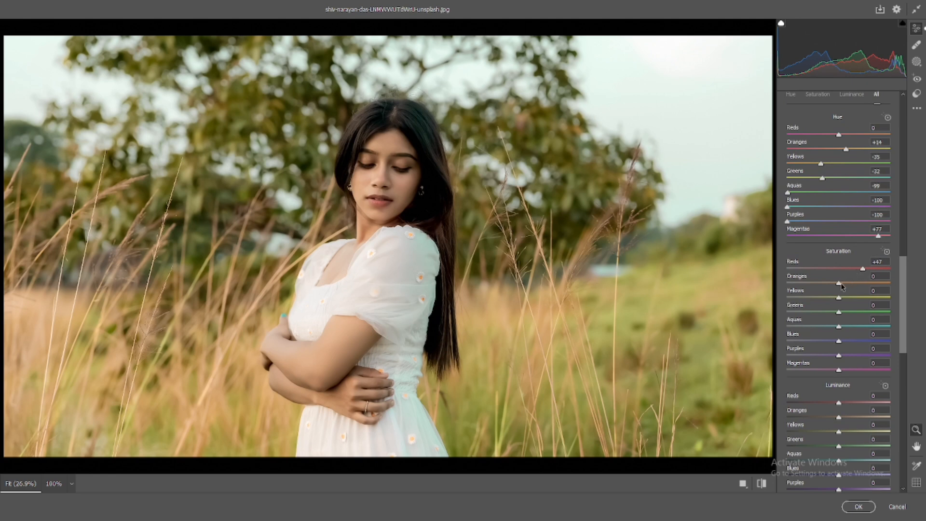
pyautogui.moveTo(839, 298); pyautogui.dragTo(816, 313)
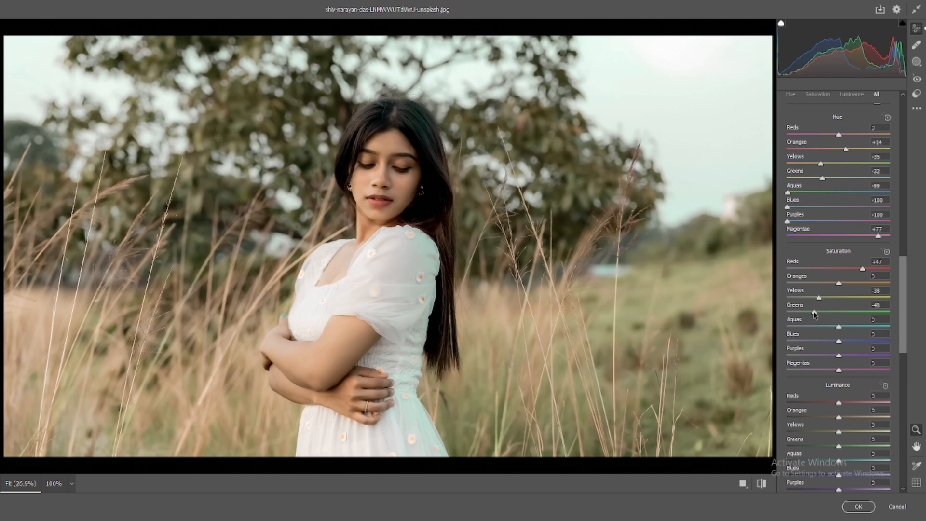
pyautogui.moveTo(813, 313); pyautogui.dragTo(863, 334)
pyautogui.click(862, 341)
pyautogui.click(860, 355)
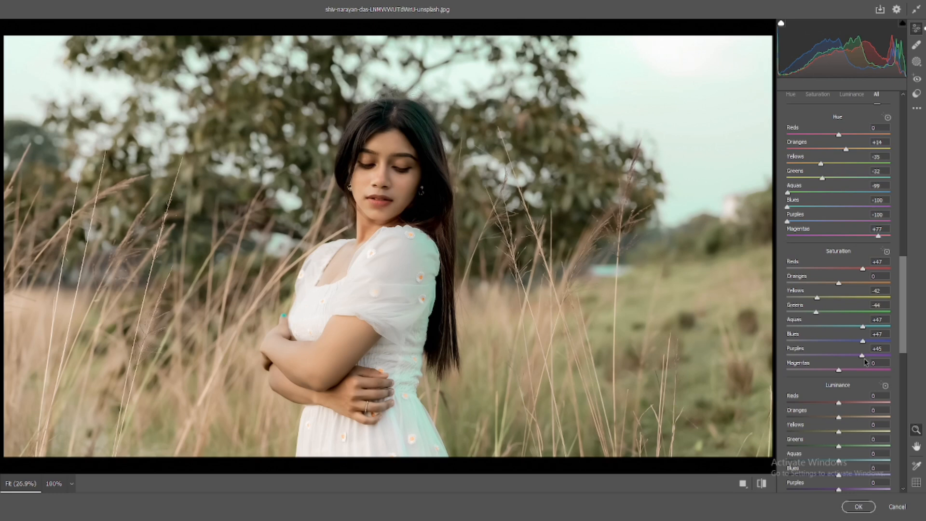
pyautogui.click(862, 370)
# - Set the Color Mixer luminance: Reds +24, Oranges +8, Yellows -16, Greens -18, Aquas +17, Blues +19, Purples +46, Magentas +34
pyautogui.scroll(-2, 873, 331)
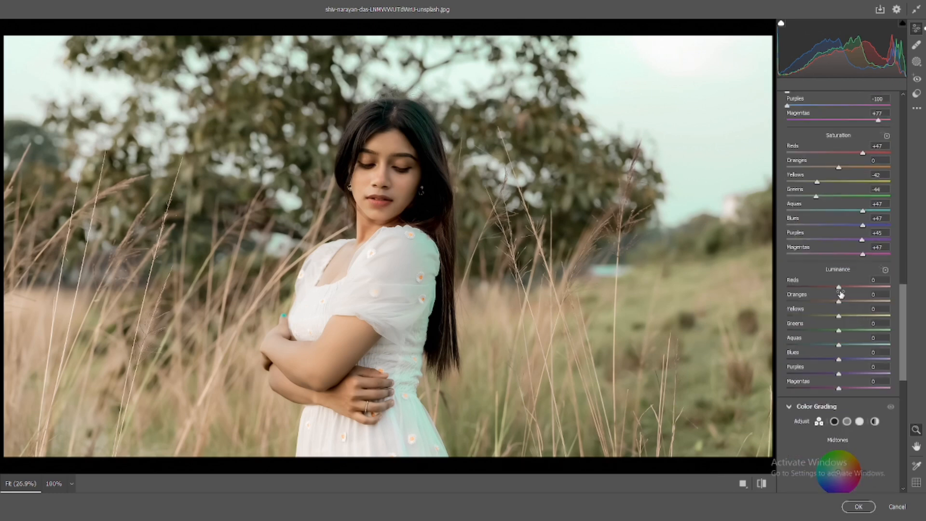
pyautogui.moveTo(838, 287)
pyautogui.mouseDown()
pyautogui.moveTo(852, 289)
pyautogui.moveTo(841, 301)
pyautogui.mouseUp()
pyautogui.moveTo(843, 317)
pyautogui.mouseDown()
pyautogui.moveTo(832, 316)
pyautogui.moveTo(830, 331)
pyautogui.mouseUp()
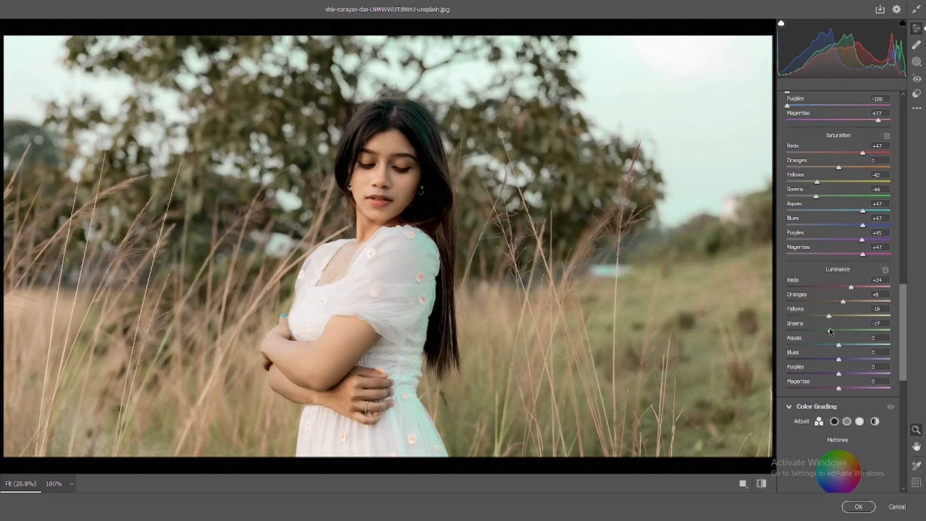
pyautogui.moveTo(829, 316); pyautogui.dragTo(849, 348)
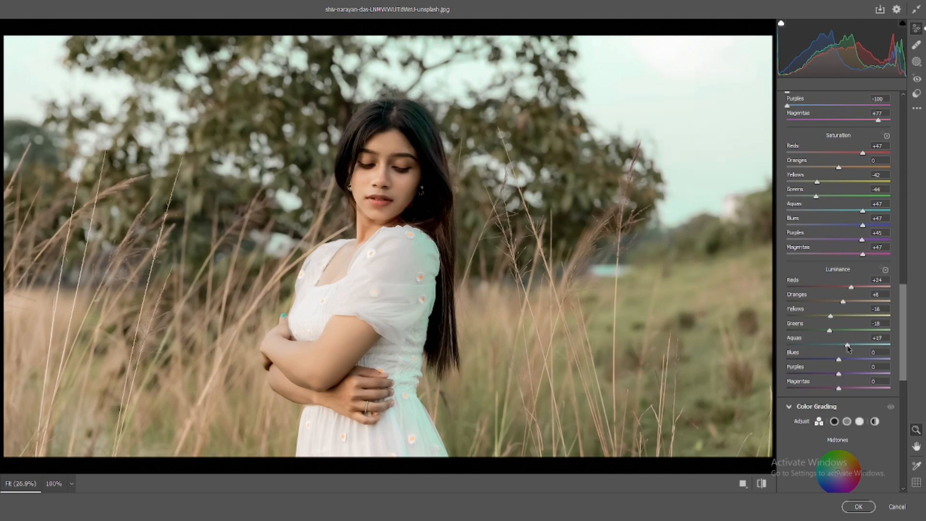
pyautogui.click(847, 360)
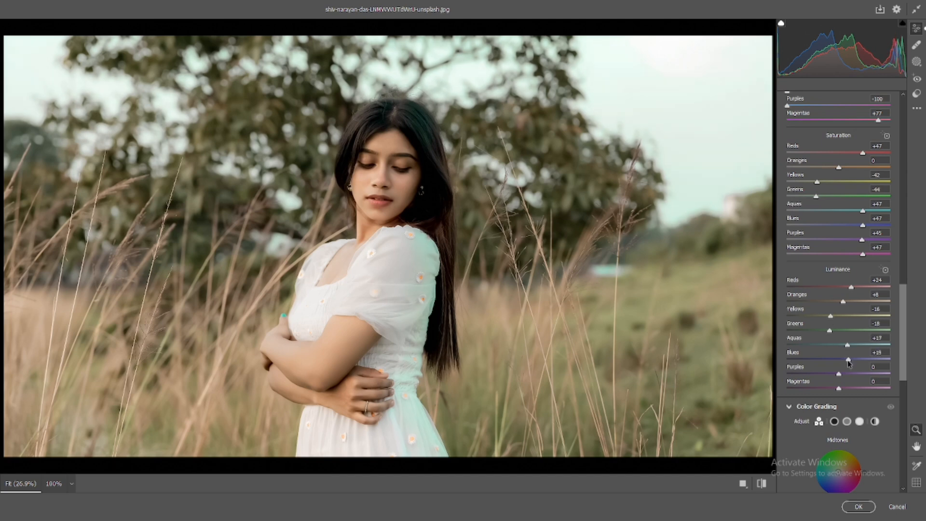
pyautogui.click(856, 374)
pyautogui.moveTo(857, 379)
pyautogui.mouseDown()
pyautogui.moveTo(868, 378)
pyautogui.moveTo(860, 378)
pyautogui.mouseUp()
pyautogui.click(857, 388)
# - Set the Reds hue in the Color Mixer to -28
pyautogui.scroll(-2, 858, 319)
pyautogui.scroll(-2, 858, 305)
pyautogui.scroll(14, 856, 299)
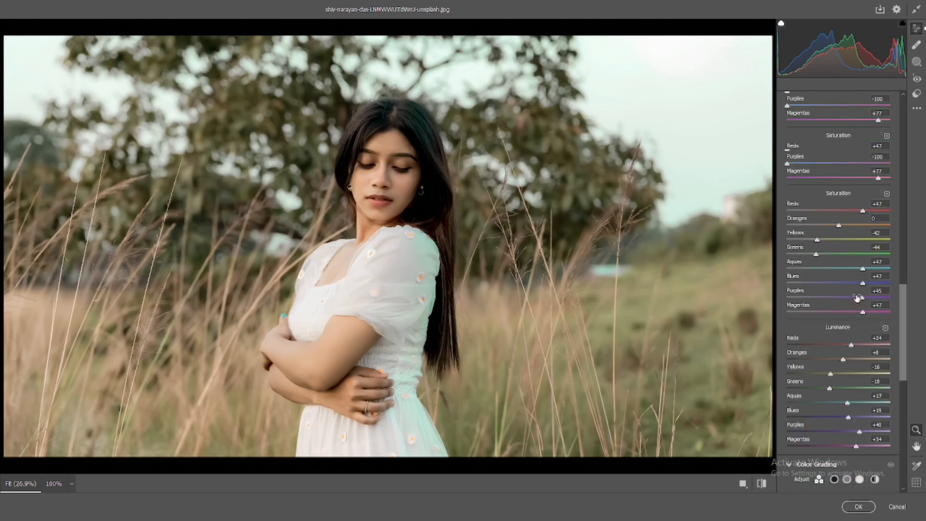
pyautogui.moveTo(838, 308); pyautogui.dragTo(820, 309)
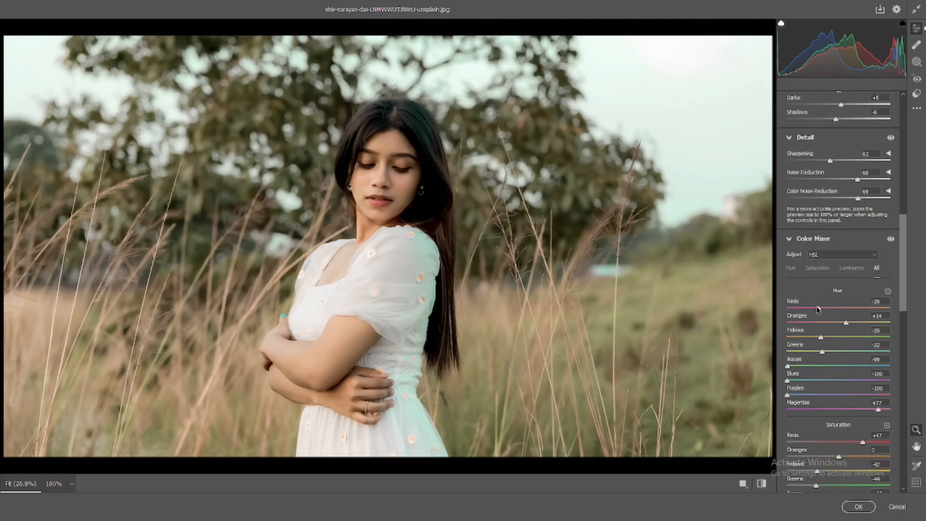
# - Toggle default settings on and off to compare the color changes
pyautogui.scroll(-10, 819, 309)
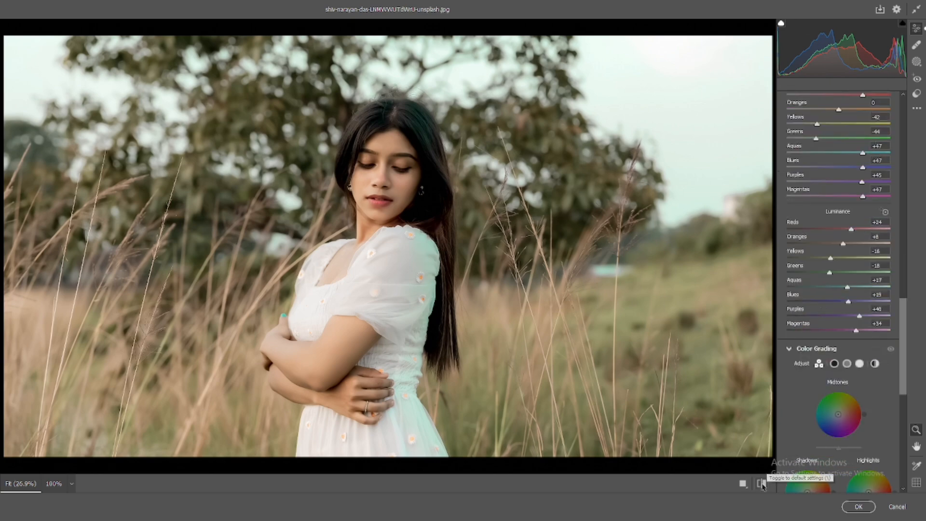
pyautogui.click(761, 483)
pyautogui.click(761, 483)
pyautogui.click(761, 483)
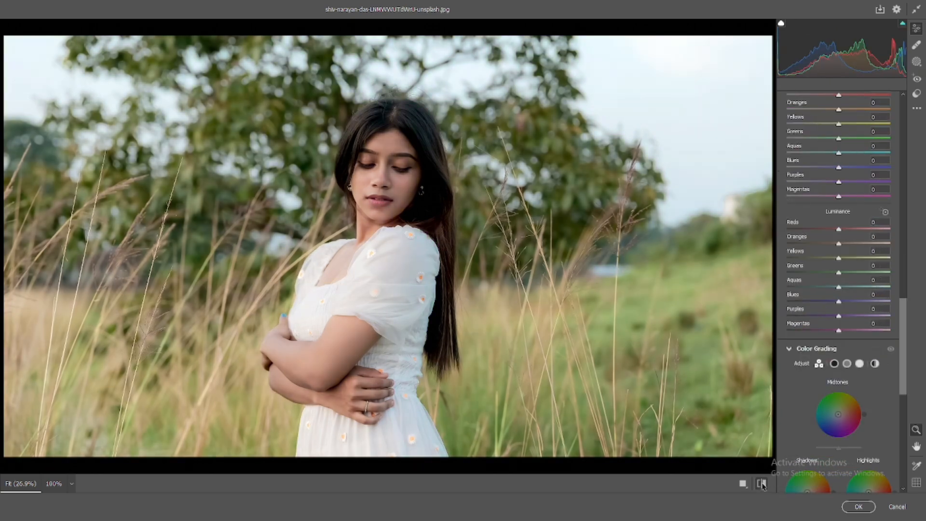
pyautogui.click(762, 483)
# - In Color Grading, set the Midtones hue to 61
pyautogui.scroll(-3, 860, 347)
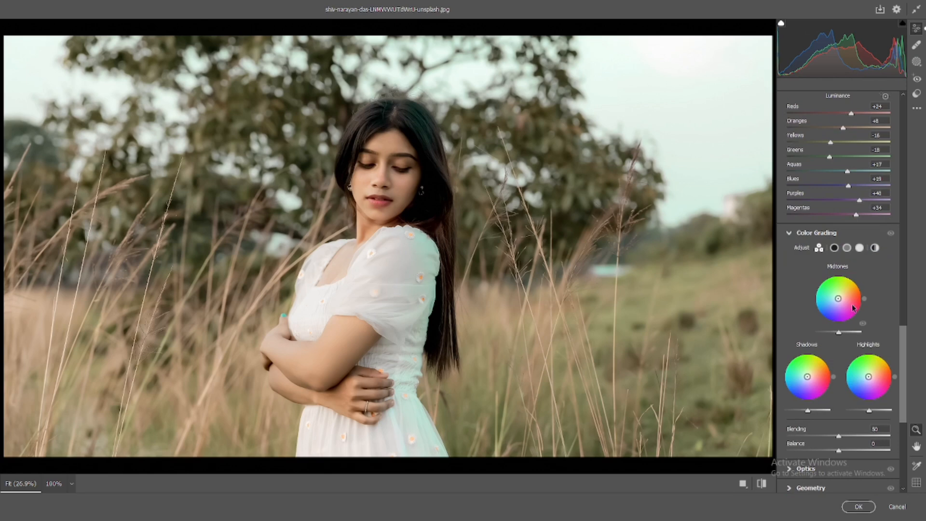
pyautogui.click(834, 248)
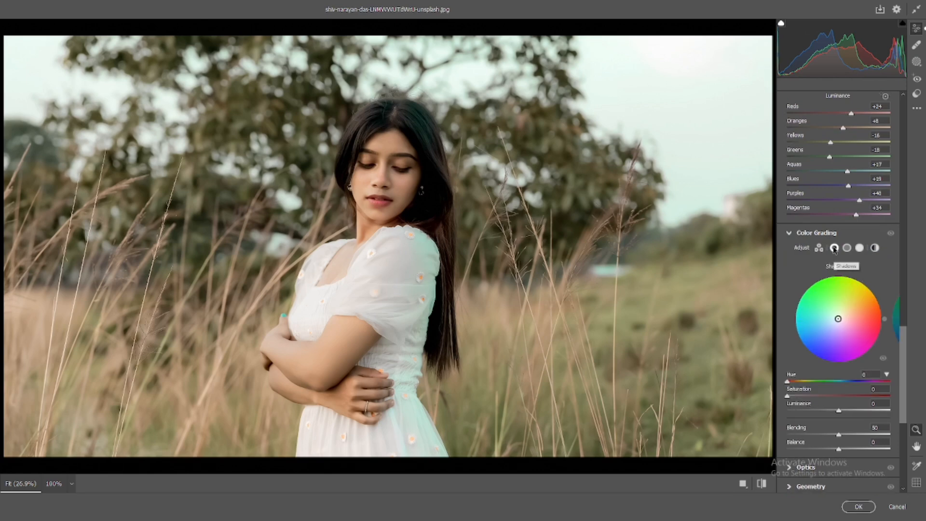
pyautogui.click(846, 248)
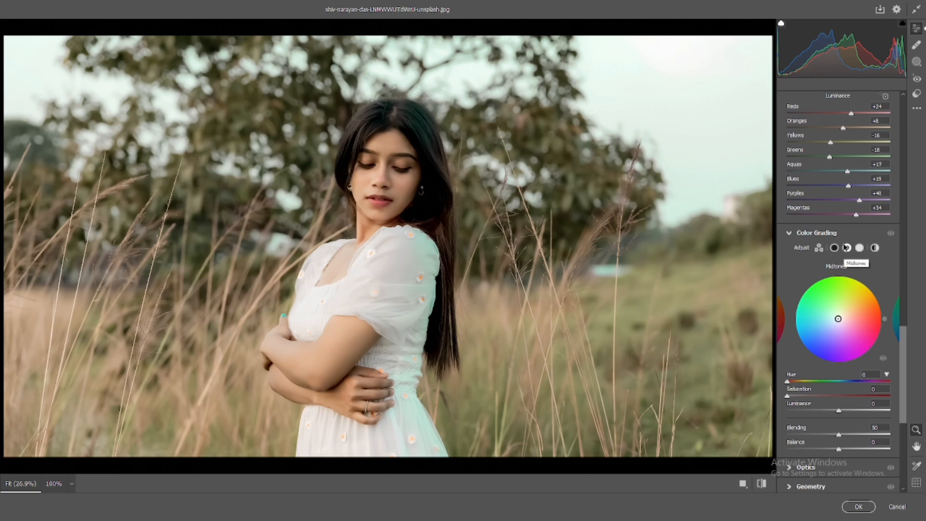
pyautogui.moveTo(787, 381)
pyautogui.mouseDown()
pyautogui.moveTo(807, 387)
pyautogui.moveTo(795, 397)
pyautogui.mouseUp()
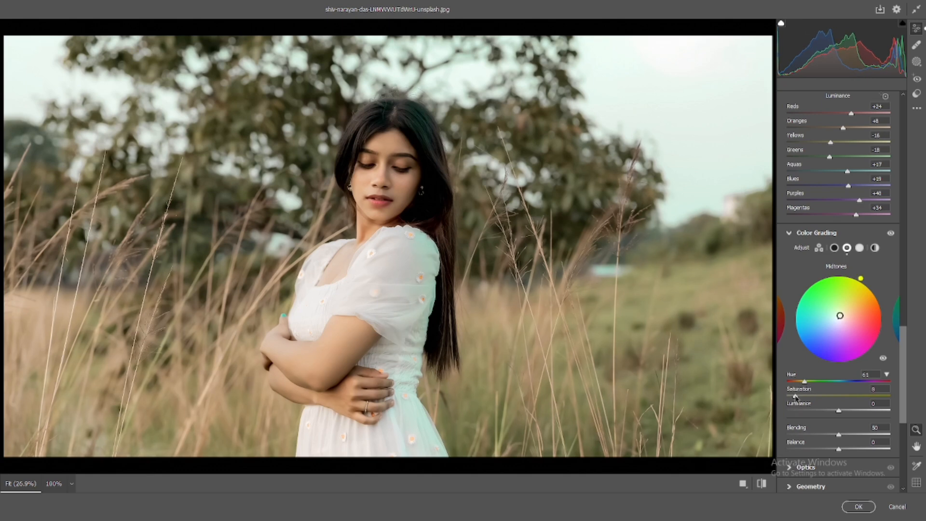
# - Grade the Shadows with hue 272 and saturation 15
pyautogui.click(834, 248)
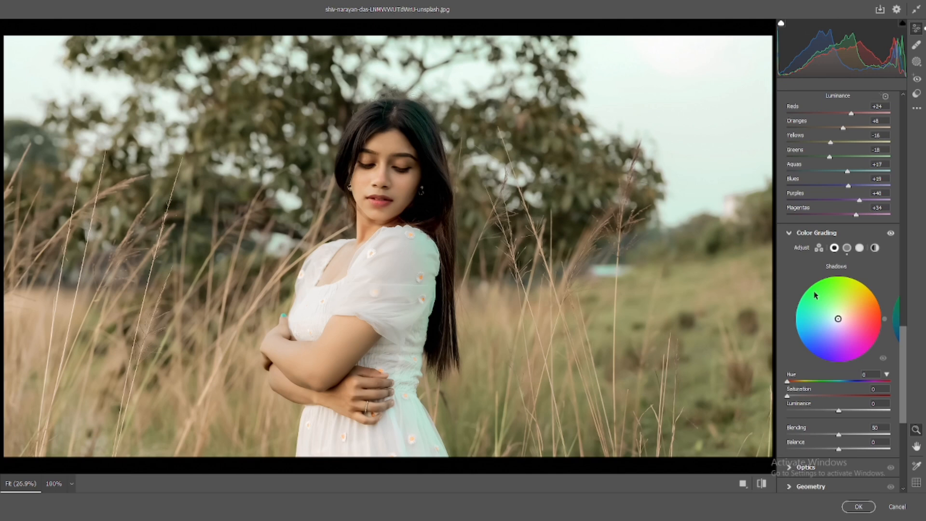
pyautogui.moveTo(787, 381); pyautogui.dragTo(866, 384)
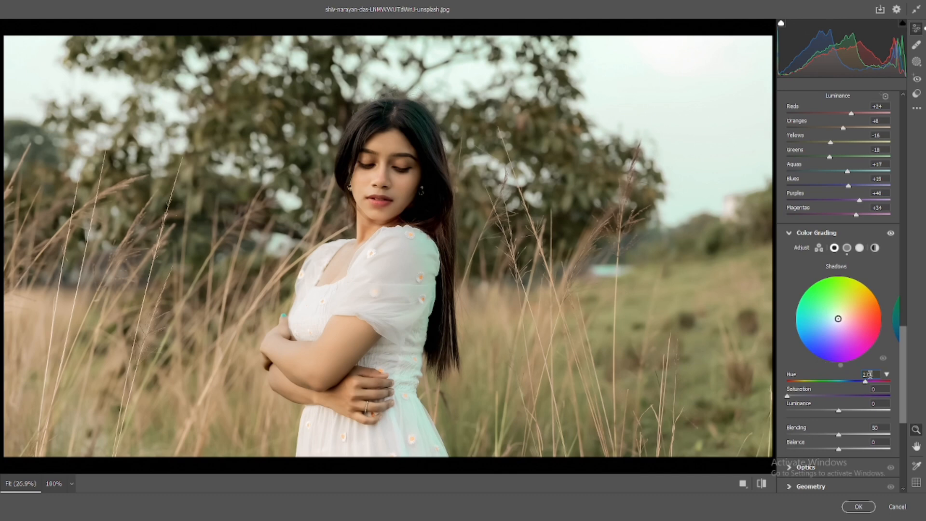
pyautogui.click(869, 374)
pyautogui.write('272')
pyautogui.moveTo(787, 396); pyautogui.dragTo(802, 399)
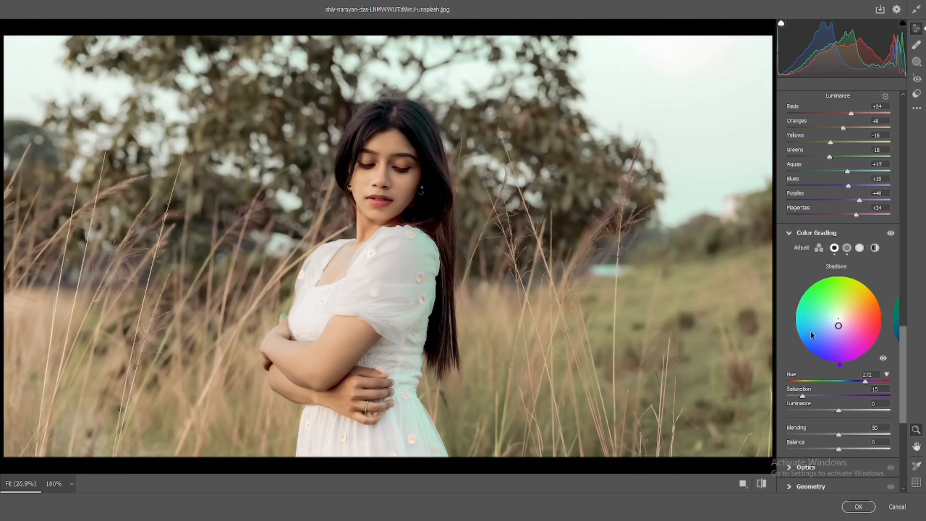
# - Grade the Highlights with hue 63 and saturation 33
pyautogui.click(860, 247)
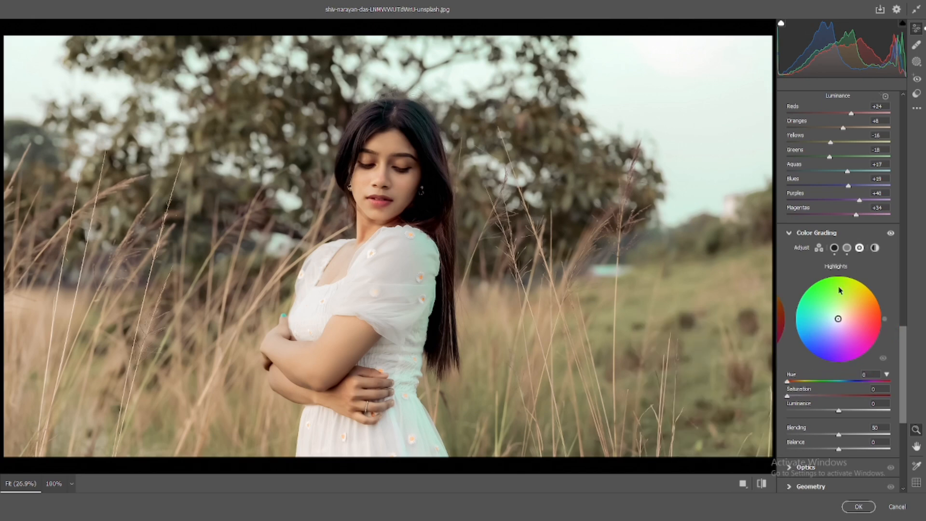
pyautogui.moveTo(794, 381)
pyautogui.mouseDown()
pyautogui.moveTo(813, 382)
pyautogui.moveTo(802, 396)
pyautogui.moveTo(817, 401)
pyautogui.mouseUp()
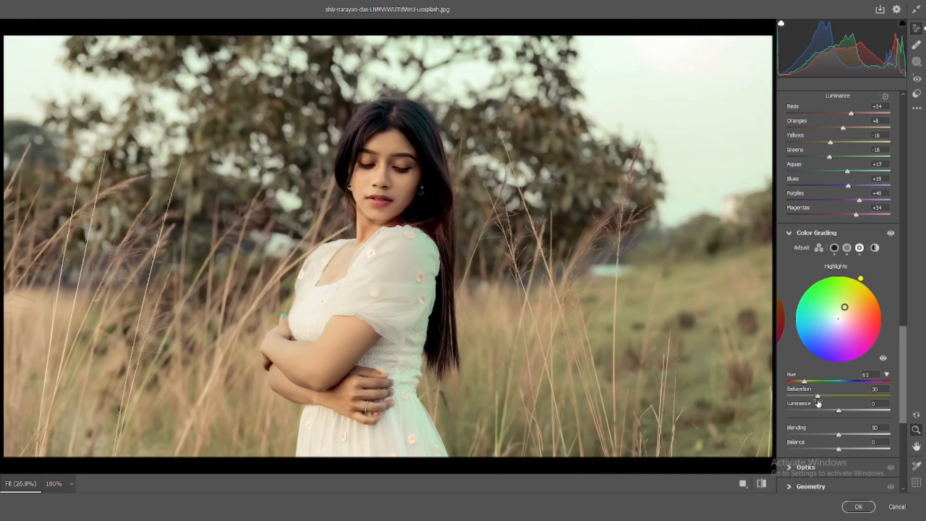
pyautogui.moveTo(818, 398); pyautogui.dragTo(822, 397)
# - Scroll back through the panels to review the Basic and Color Mixer settings
pyautogui.scroll(1, 842, 333)
pyautogui.scroll(-2, 844, 325)
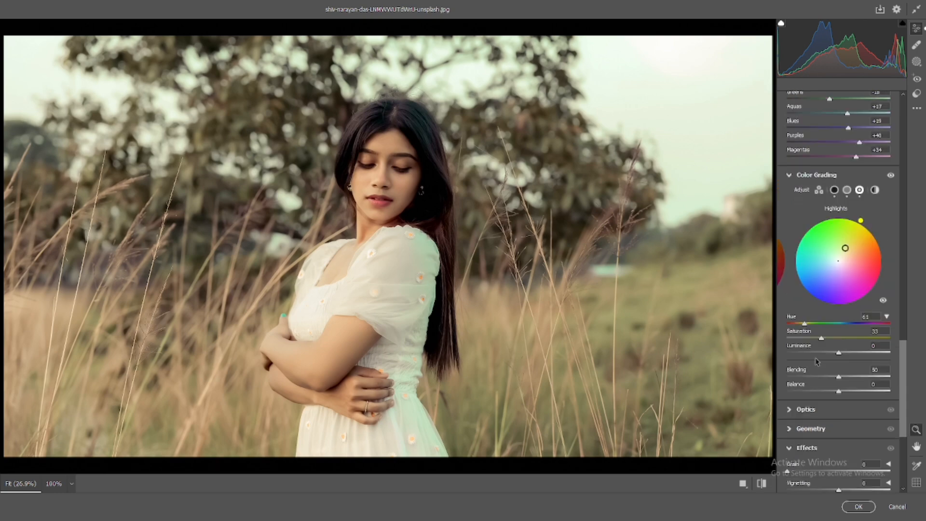
pyautogui.scroll(10, 815, 357)
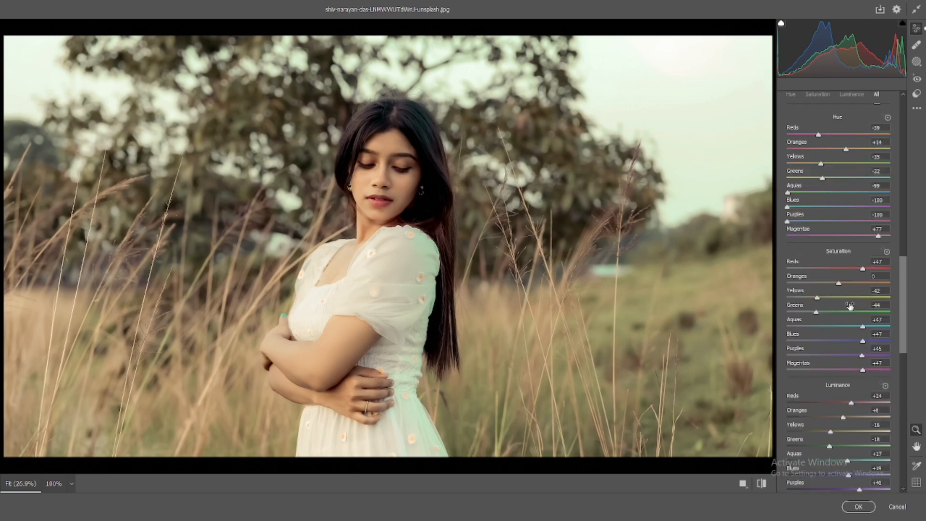
pyautogui.scroll(12, 849, 307)
pyautogui.scroll(3, 842, 300)
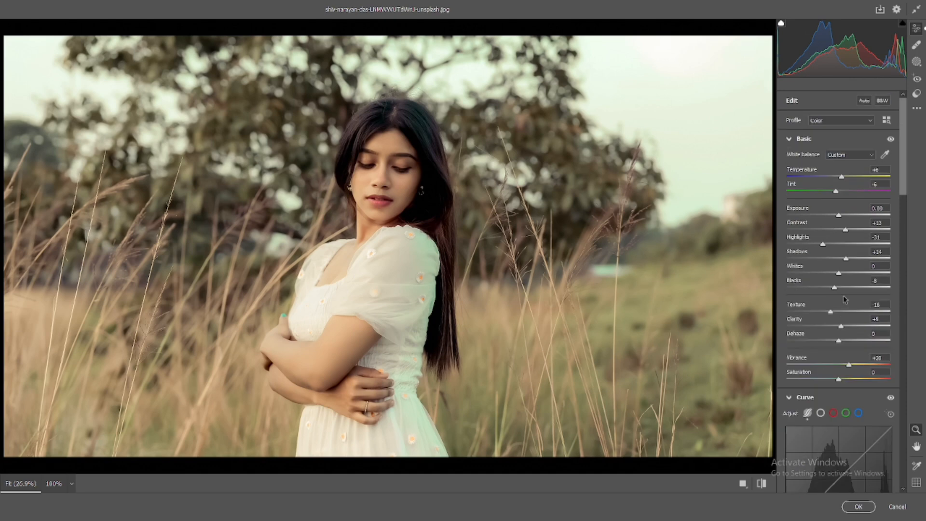
pyautogui.scroll(-4, 843, 295)
pyautogui.scroll(3, 815, 296)
pyautogui.moveTo(836, 192); pyautogui.dragTo(833, 192)
pyautogui.moveTo(834, 193); pyautogui.dragTo(841, 179)
# - Add three points along the RGB point curve at highlights, midtones and shadows
pyautogui.scroll(-5, 834, 182)
pyautogui.click(821, 182)
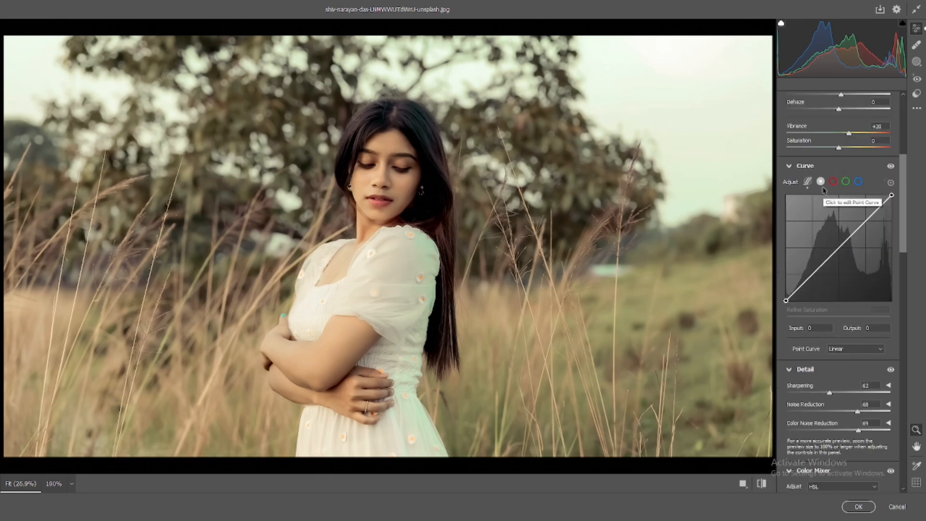
pyautogui.click(865, 221)
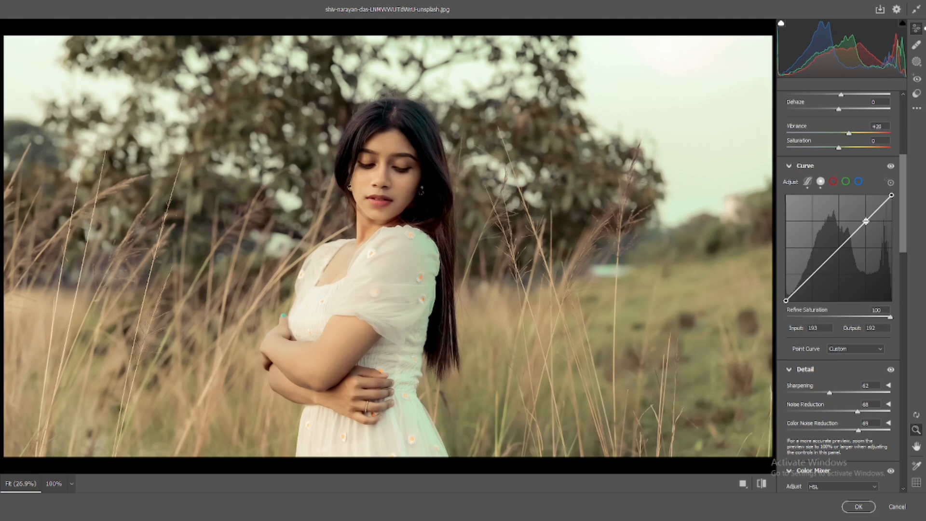
pyautogui.click(839, 247)
pyautogui.click(813, 273)
# - Raise the point curve's black point to an output of about 28 for faded shadows
pyautogui.moveTo(785, 301)
pyautogui.mouseDown()
pyautogui.moveTo(797, 287)
pyautogui.moveTo(786, 291)
pyautogui.mouseUp()
pyautogui.click(797, 286)
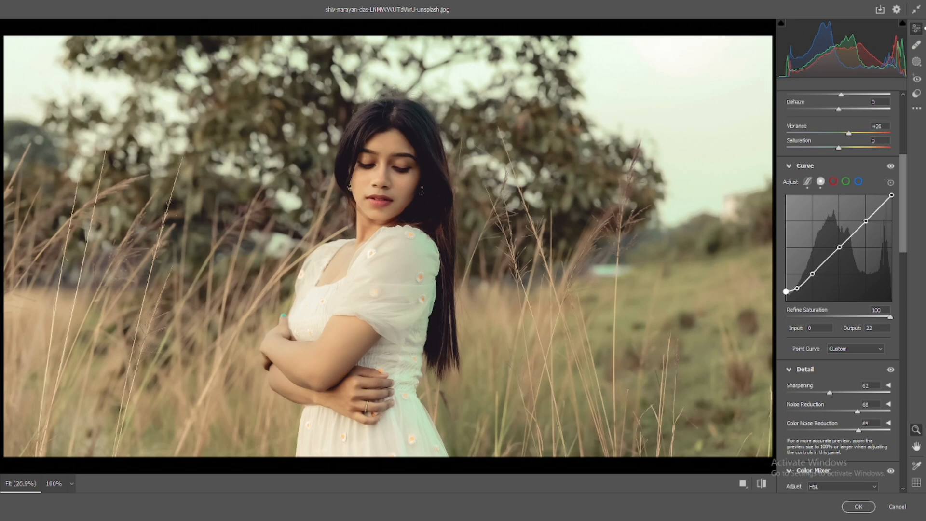
pyautogui.click(797, 287)
pyautogui.moveTo(785, 291); pyautogui.dragTo(785, 288)
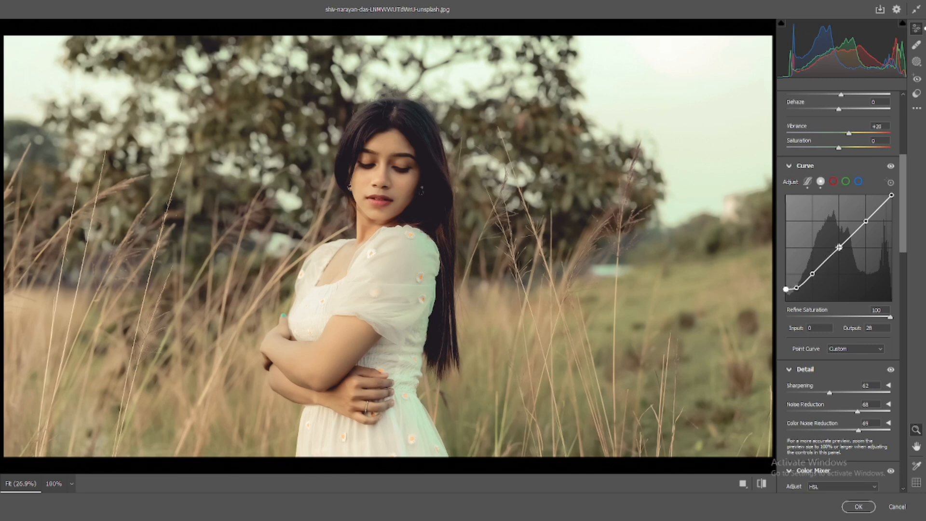
# - Add shadow, midtone and highlight points to the Blue channel curve and pull the shadow point slightly down
pyautogui.moveTo(866, 220); pyautogui.dragTo(892, 195)
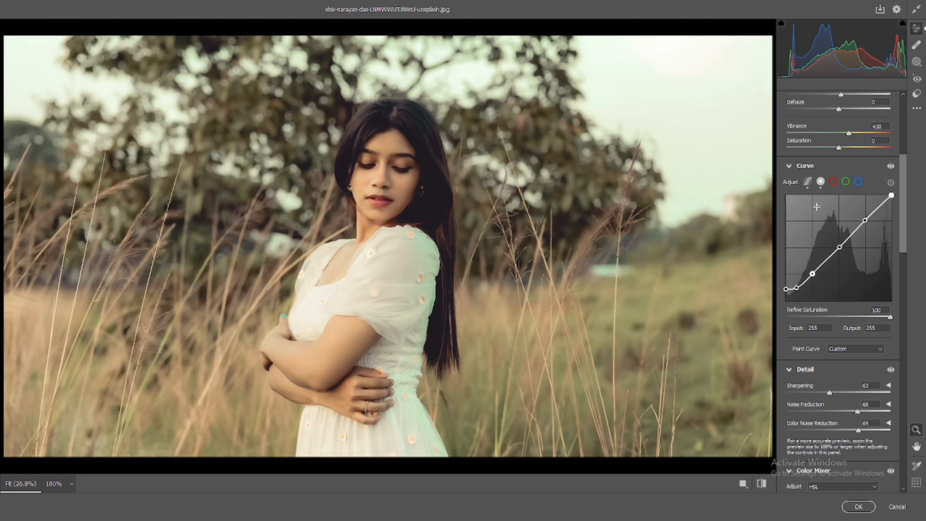
pyautogui.click(833, 182)
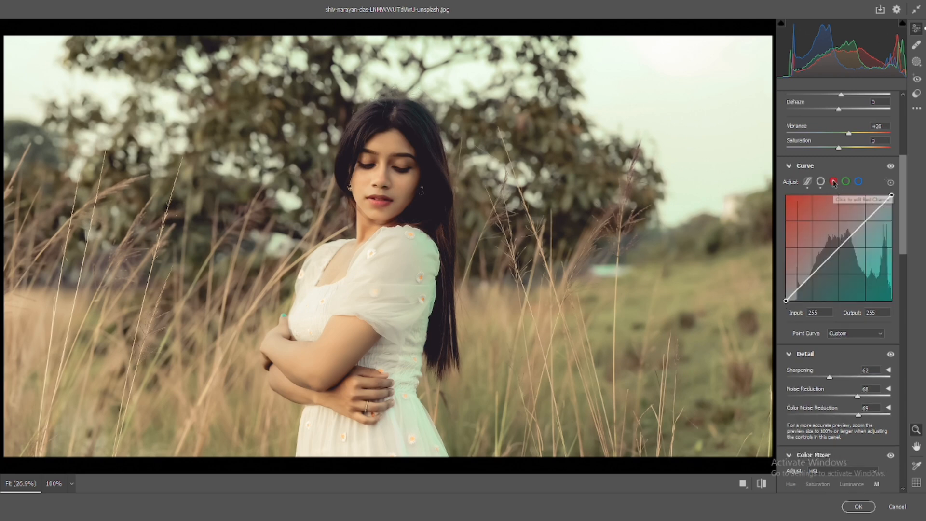
pyautogui.click(858, 183)
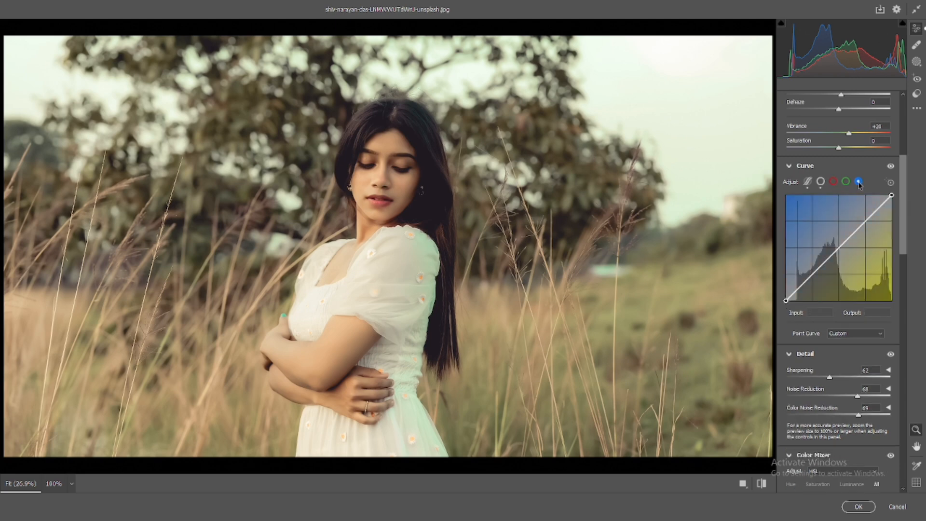
pyautogui.click(865, 221)
pyautogui.click(838, 249)
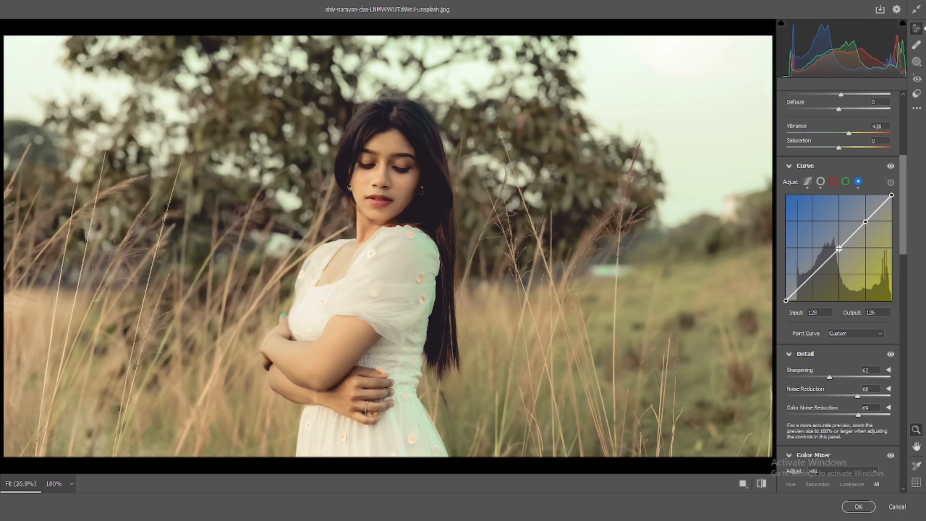
pyautogui.click(812, 274)
pyautogui.moveTo(812, 274); pyautogui.dragTo(813, 272)
pyautogui.hotkey('ctrl', 'z')
pyautogui.hotkey('ctrl', 'shift', 'z')
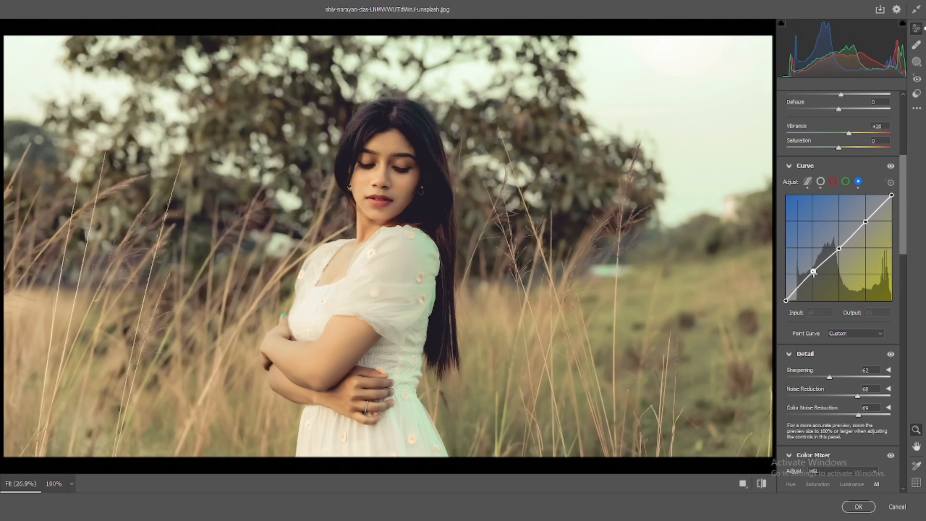
pyautogui.moveTo(813, 272); pyautogui.dragTo(813, 275)
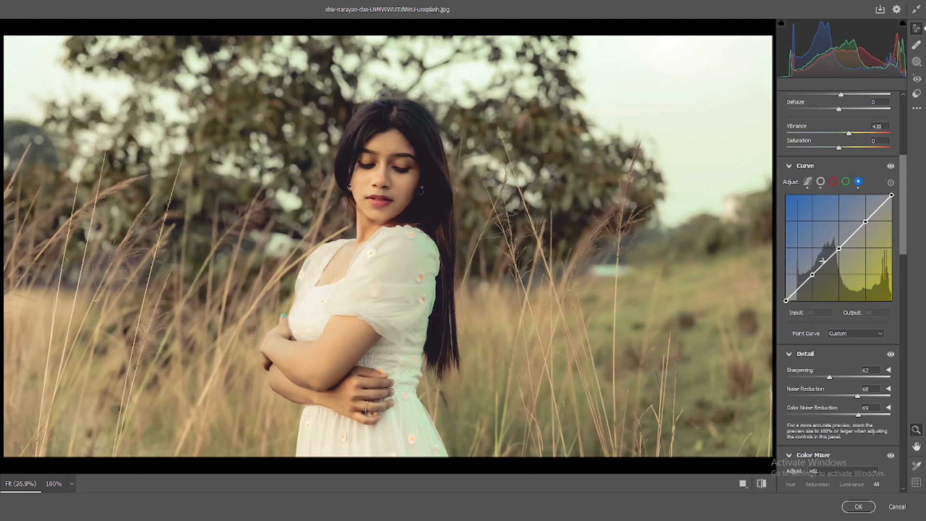
# - Lower the Blue curve's highlight point to about input 196, output 187
pyautogui.click(865, 221)
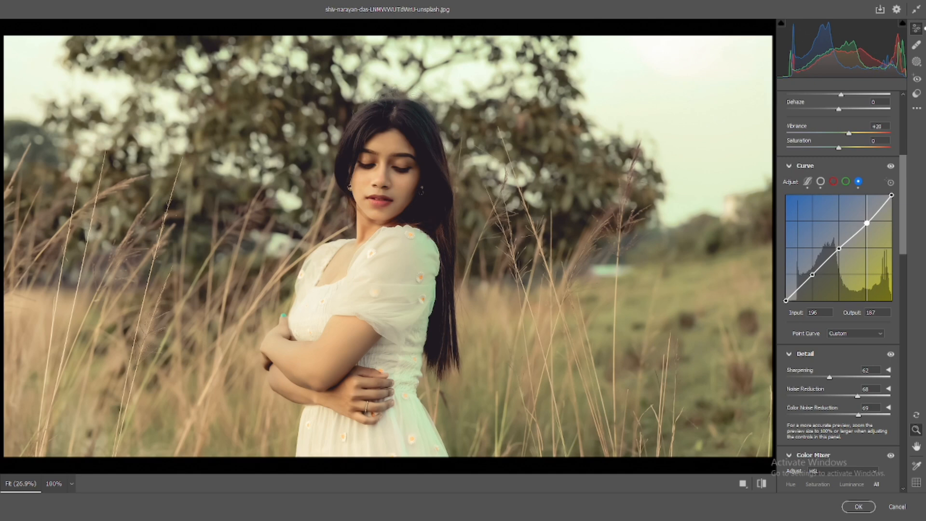
pyautogui.moveTo(867, 223); pyautogui.dragTo(867, 222)
pyautogui.click(812, 274)
pyautogui.moveTo(812, 275); pyautogui.dragTo(838, 247)
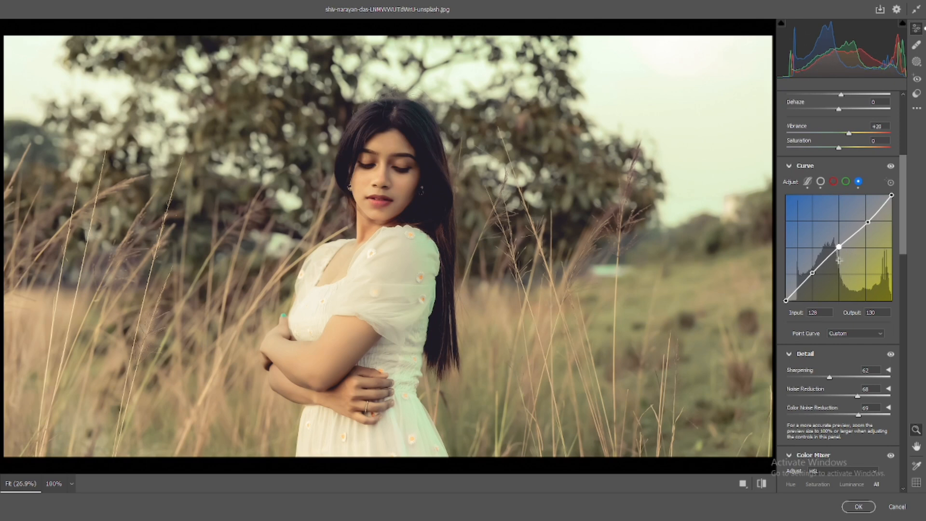
# - Toggle the before/after view to compare the graded image with the original
pyautogui.click(761, 483)
pyautogui.click(762, 483)
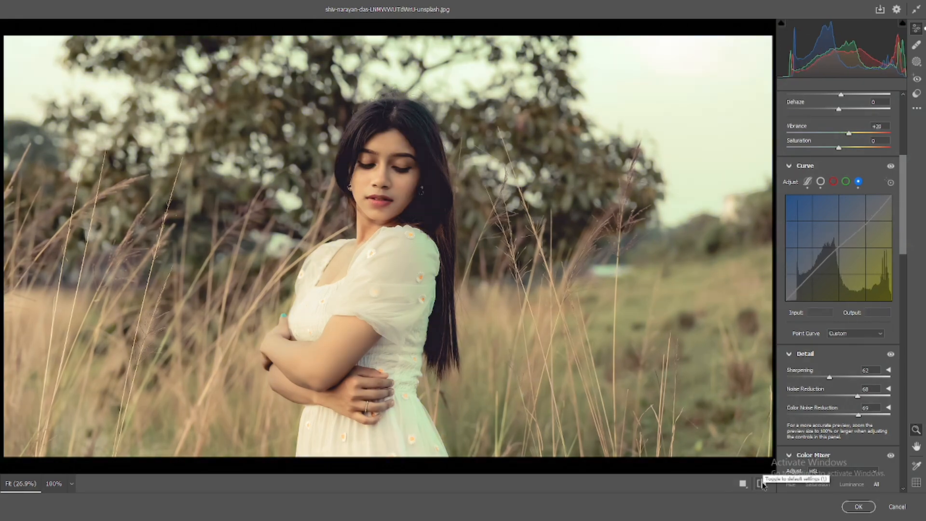
pyautogui.click(761, 483)
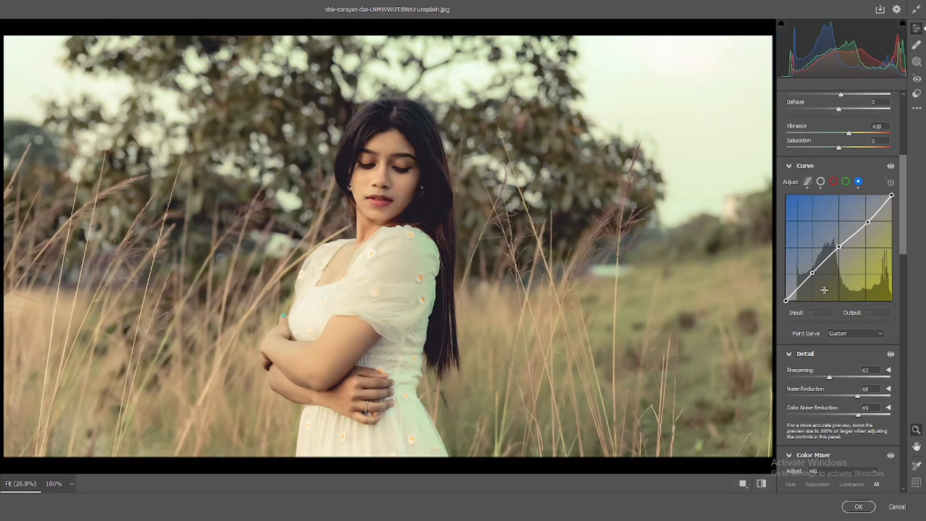
# - Add three points to the Green channel curve, lifting the shadow point to about input 64, output 66
pyautogui.click(846, 181)
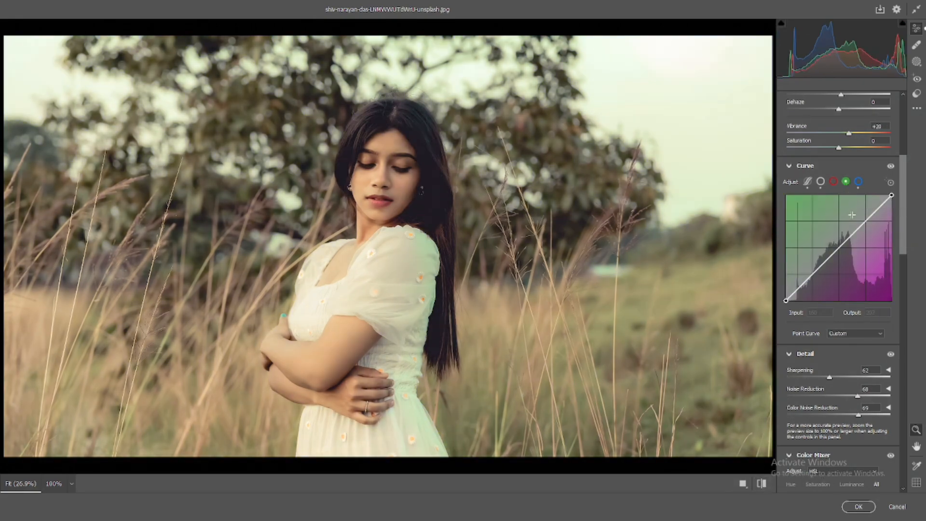
pyautogui.click(866, 221)
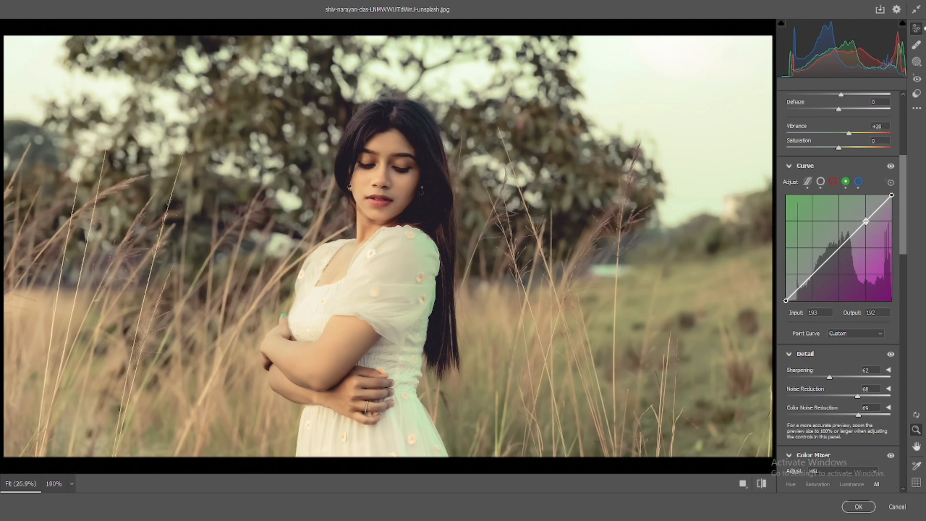
pyautogui.click(839, 248)
pyautogui.click(812, 274)
pyautogui.moveTo(786, 300); pyautogui.dragTo(811, 273)
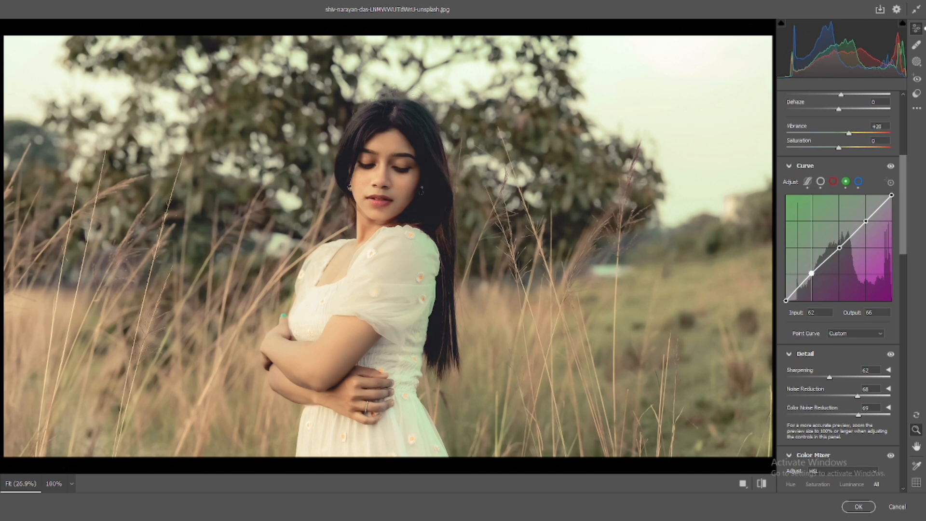
pyautogui.doubleClick(811, 273)
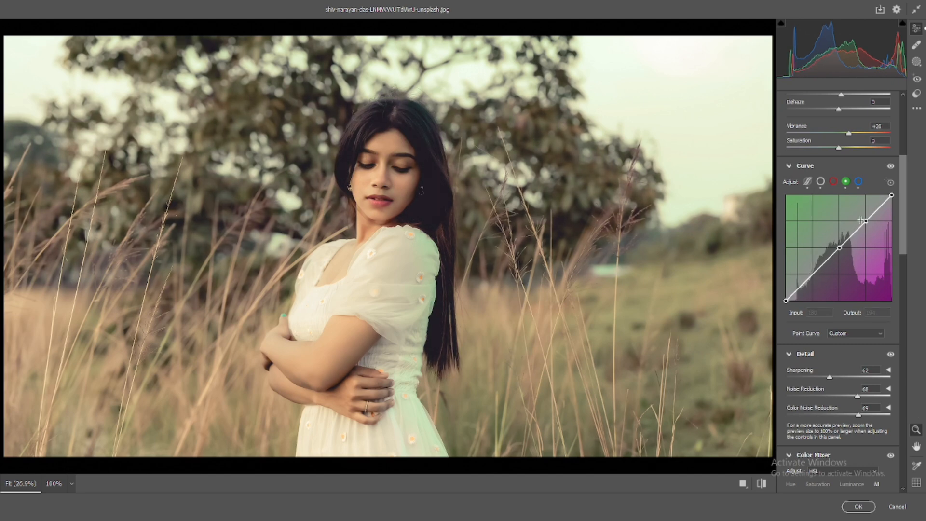
pyautogui.moveTo(866, 221); pyautogui.dragTo(865, 219)
pyautogui.moveTo(823, 270); pyautogui.dragTo(812, 273)
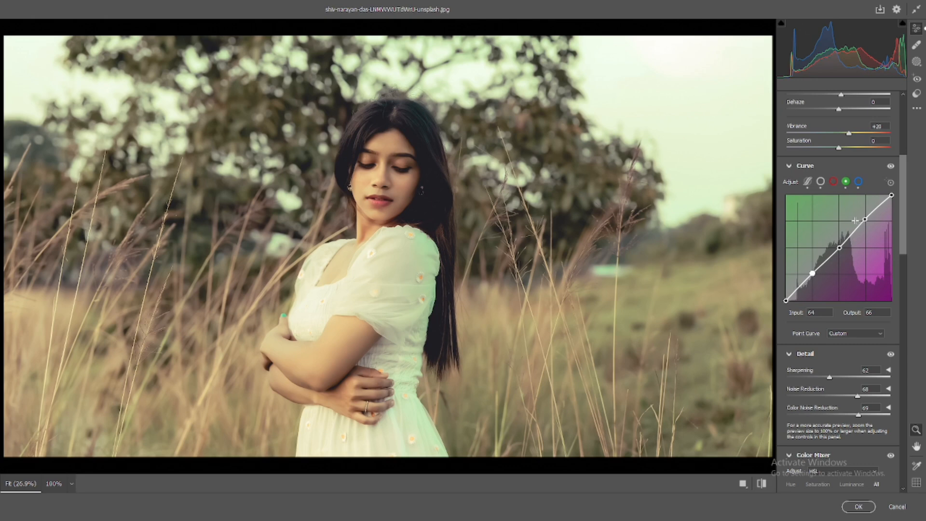
# - Add three points to the Red curve, setting shadows to about 66/62 and highlights to about 192/195
pyautogui.click(834, 183)
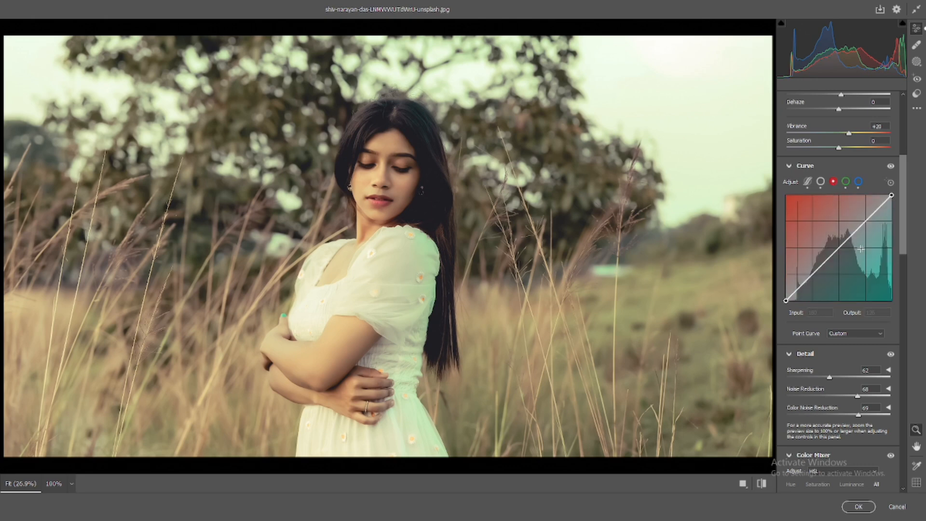
pyautogui.click(865, 220)
pyautogui.click(839, 247)
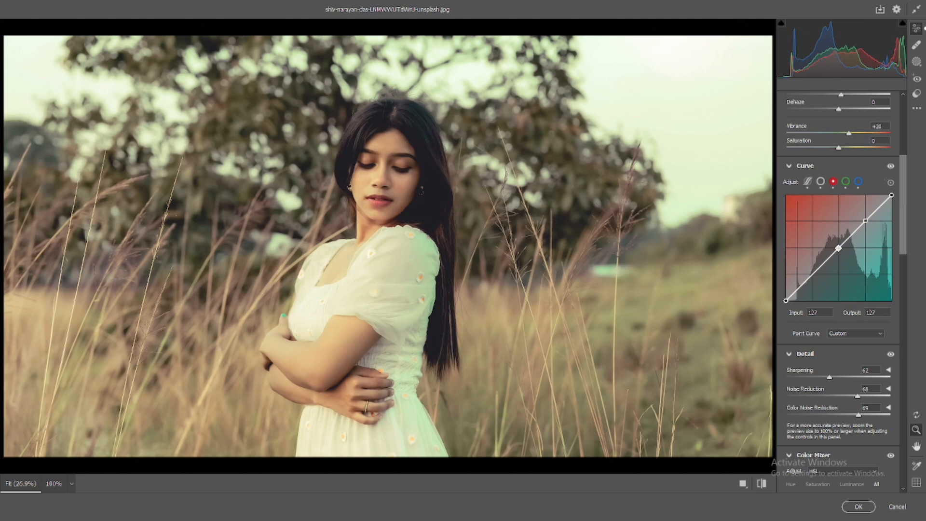
pyautogui.click(812, 275)
pyautogui.moveTo(865, 221)
pyautogui.mouseDown()
pyautogui.moveTo(869, 228)
pyautogui.moveTo(866, 220)
pyautogui.mouseUp()
pyautogui.click(812, 274)
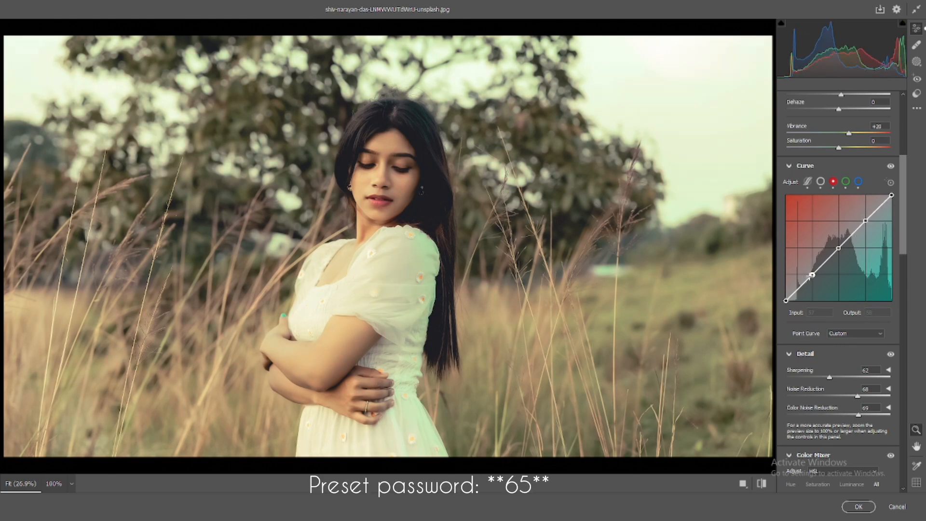
pyautogui.moveTo(812, 274); pyautogui.dragTo(813, 274)
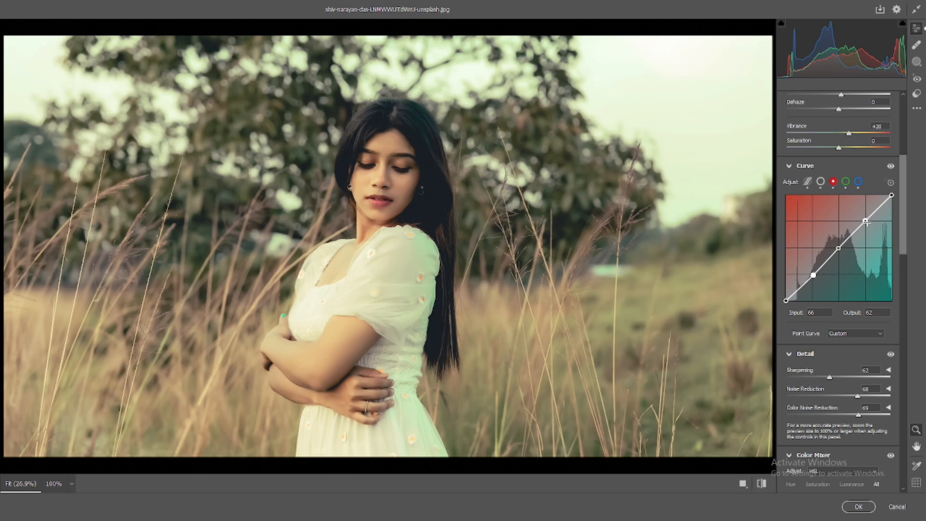
pyautogui.click(866, 220)
pyautogui.moveTo(865, 218); pyautogui.dragTo(865, 220)
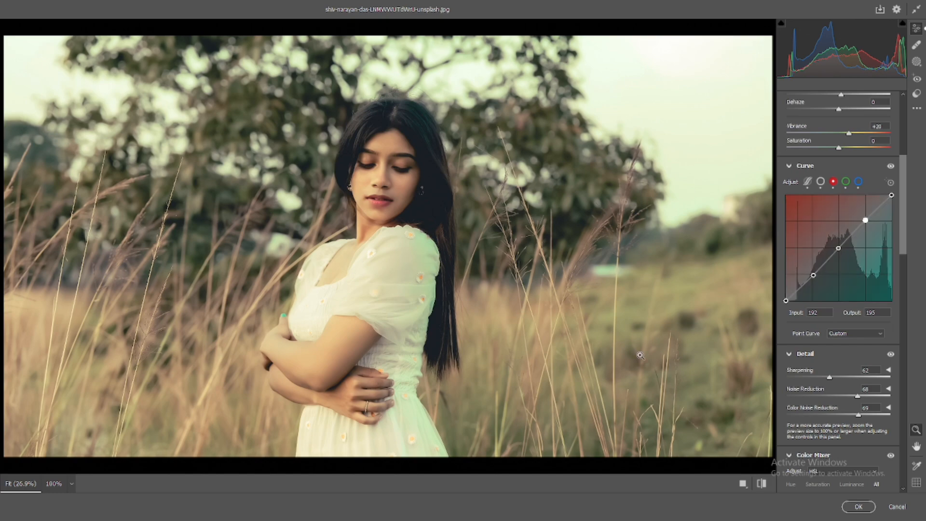
# - Fine-tune the Red curve's shadow and highlight points slightly after comparing with the original
pyautogui.click(759, 483)
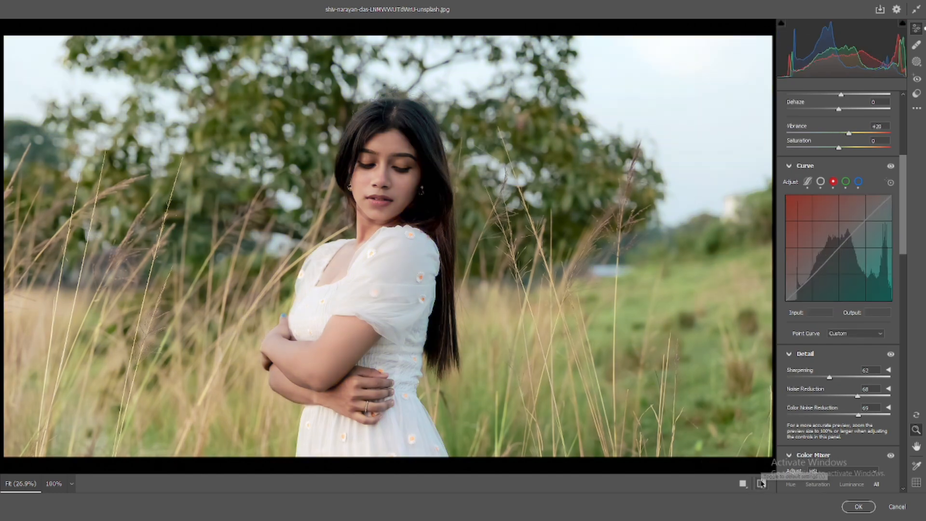
pyautogui.click(761, 483)
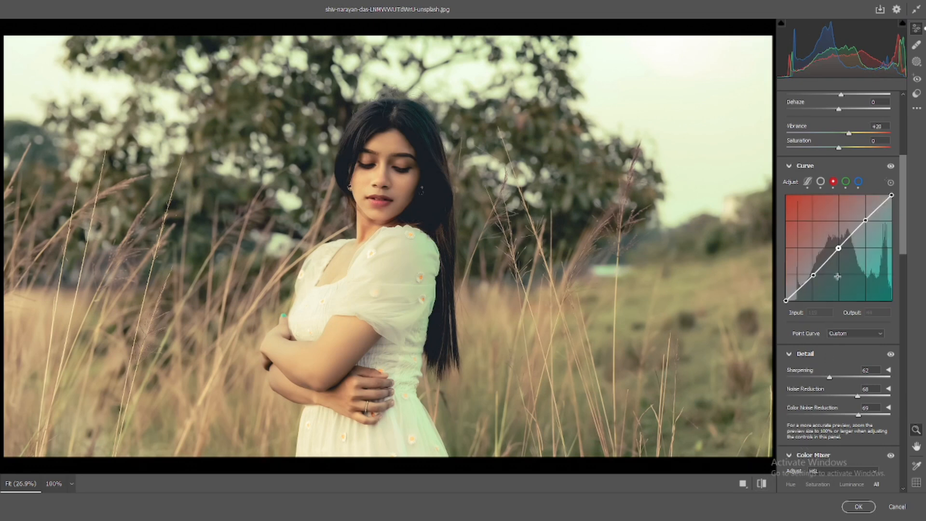
pyautogui.click(813, 275)
pyautogui.moveTo(813, 274); pyautogui.dragTo(812, 277)
pyautogui.click(865, 220)
pyautogui.moveTo(864, 220); pyautogui.dragTo(865, 221)
pyautogui.doubleClick(865, 220)
# - Rework the Green curve, replacing its highlight point with one at about input 191, output 201
pyautogui.click(845, 182)
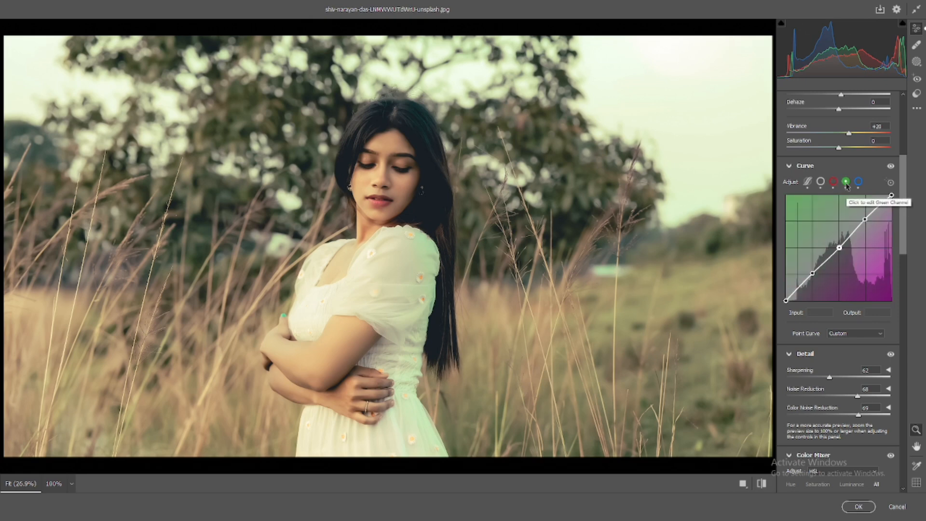
pyautogui.click(856, 182)
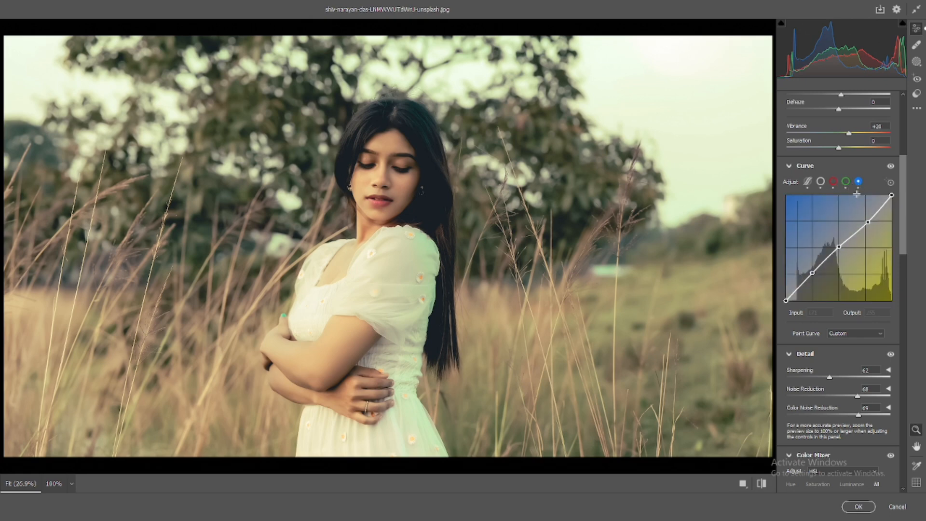
pyautogui.click(847, 183)
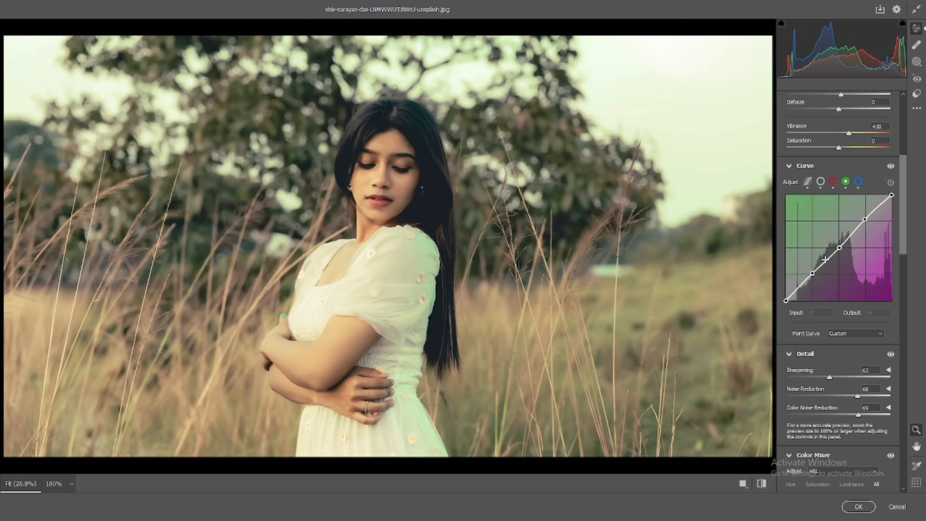
pyautogui.click(865, 220)
pyautogui.moveTo(866, 220); pyautogui.dragTo(865, 220)
pyautogui.press('Delete')
pyautogui.moveTo(812, 274); pyautogui.dragTo(812, 276)
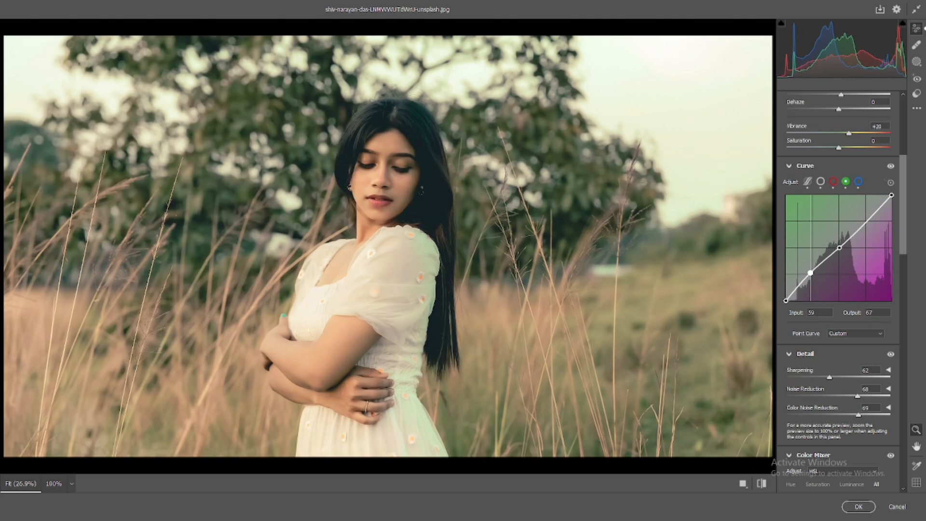
pyautogui.hotkey('ctrl', 'z')
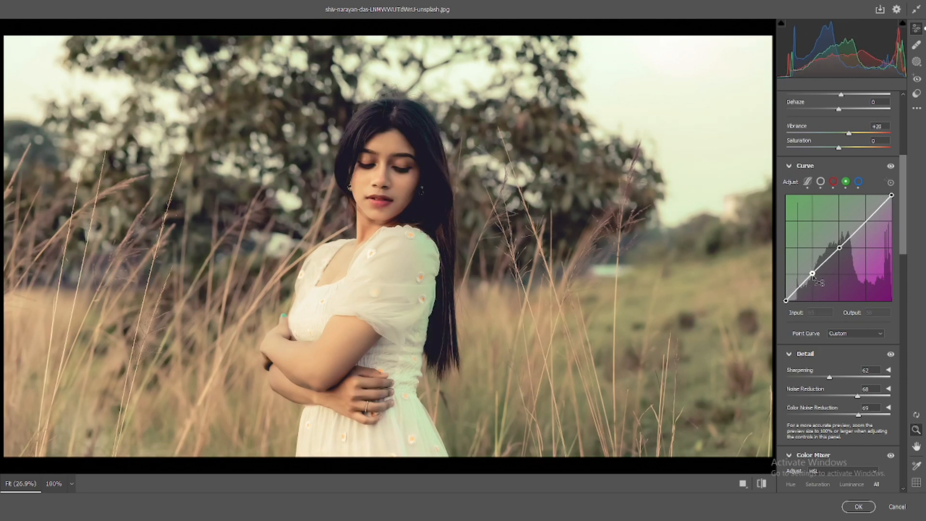
pyautogui.click(812, 273)
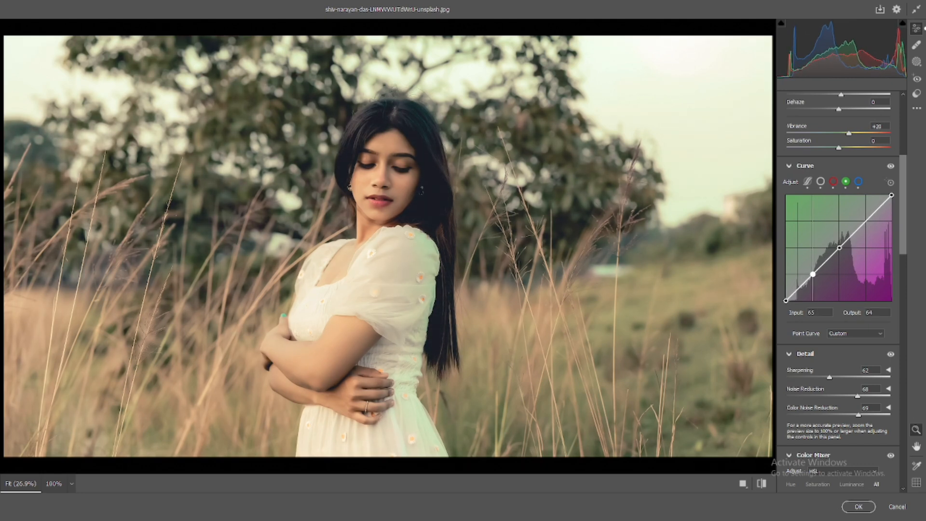
pyautogui.moveTo(812, 274); pyautogui.dragTo(812, 276)
pyautogui.moveTo(867, 219); pyautogui.dragTo(865, 217)
pyautogui.doubleClick(865, 218)
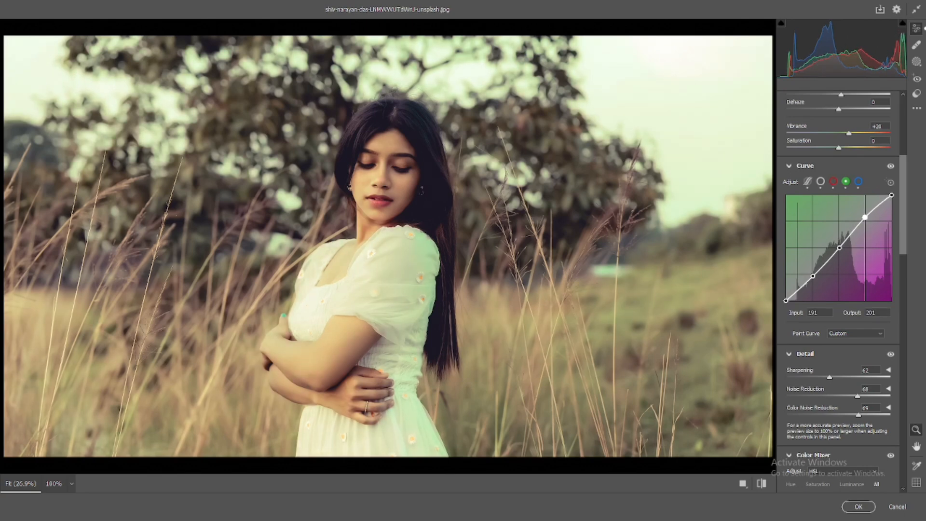
# - Nudge the Green curve's midpoint to about input 127, output 130
pyautogui.click(839, 247)
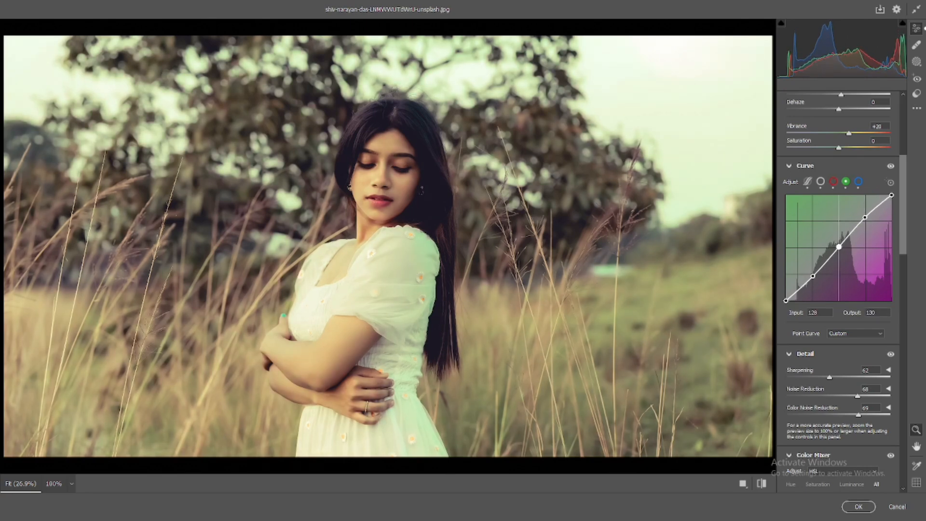
pyautogui.moveTo(839, 246); pyautogui.dragTo(839, 246)
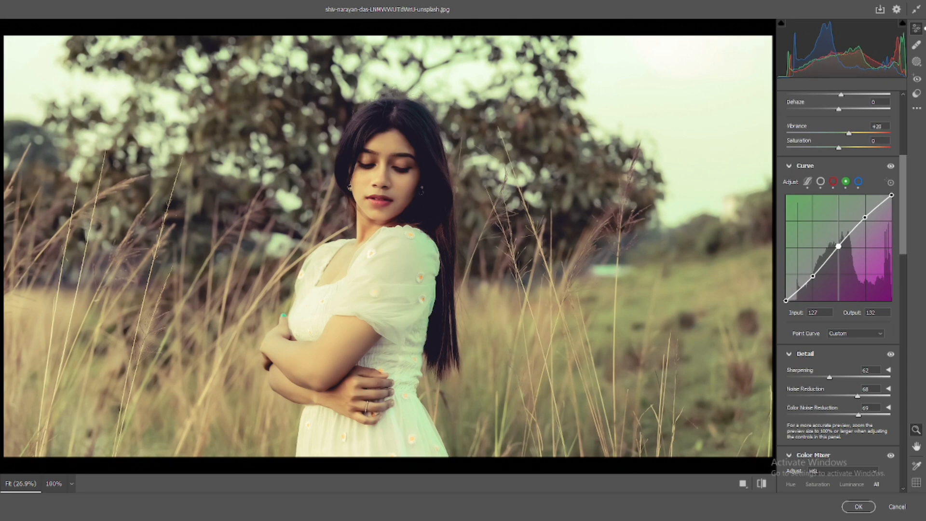
pyautogui.hotkey('ctrl', 'z')
pyautogui.click(839, 247)
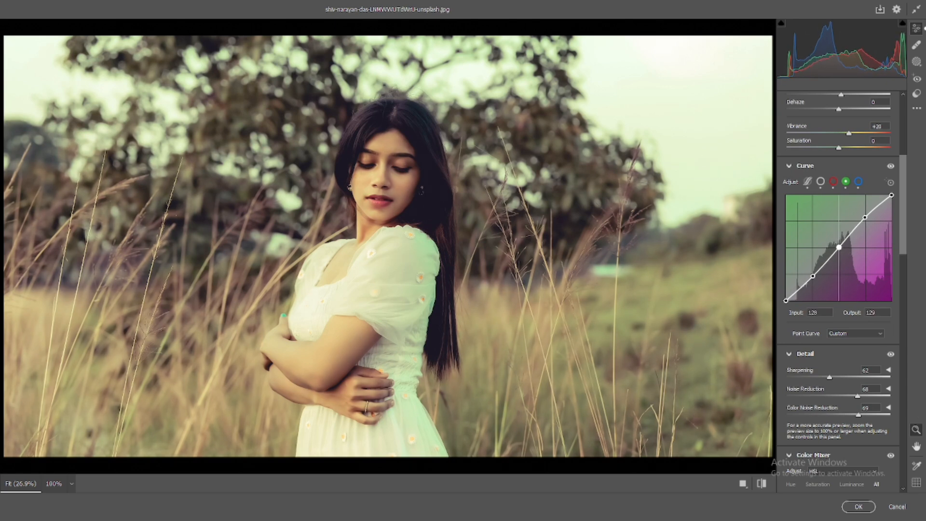
pyautogui.moveTo(839, 247); pyautogui.dragTo(838, 247)
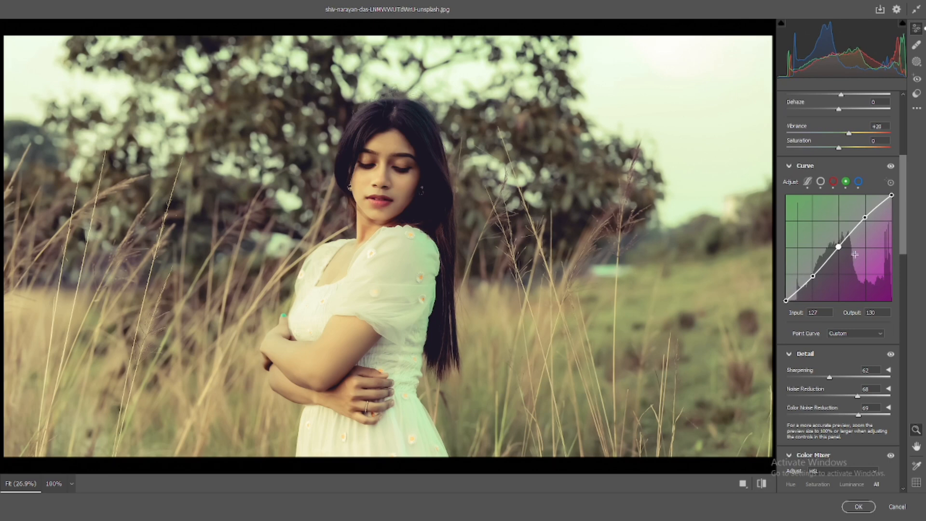
# - Reset all curve channels after reviewing them, then undo the reset
pyautogui.click(833, 181)
pyautogui.click(821, 182)
pyautogui.click(807, 182)
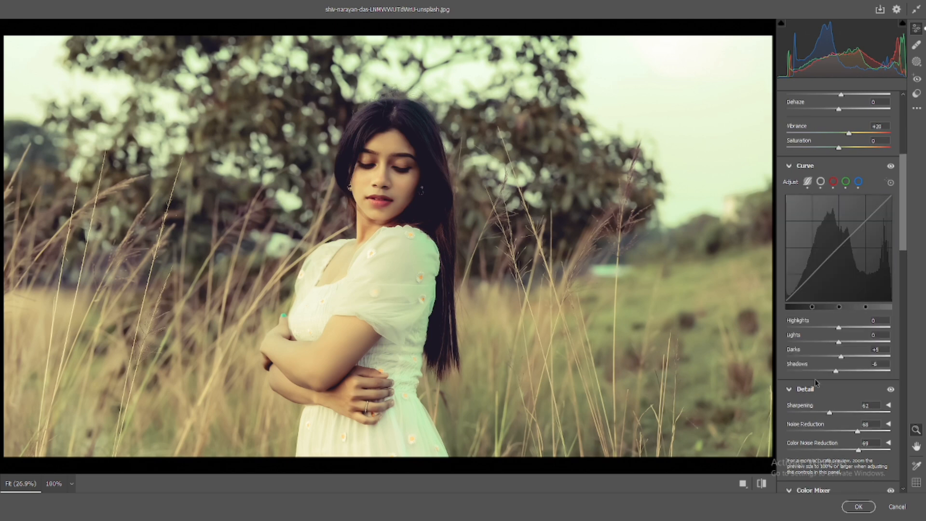
pyautogui.click(820, 182)
pyautogui.rightClick(825, 185)
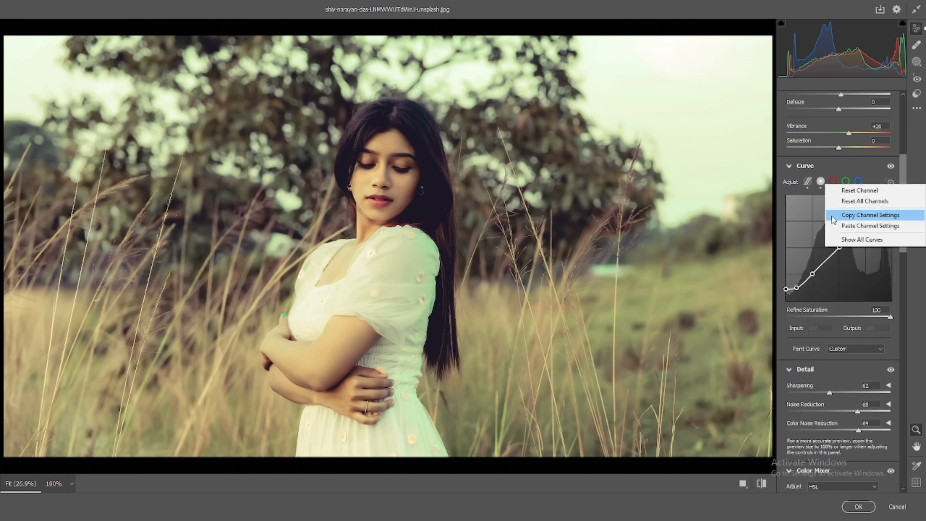
pyautogui.click(852, 201)
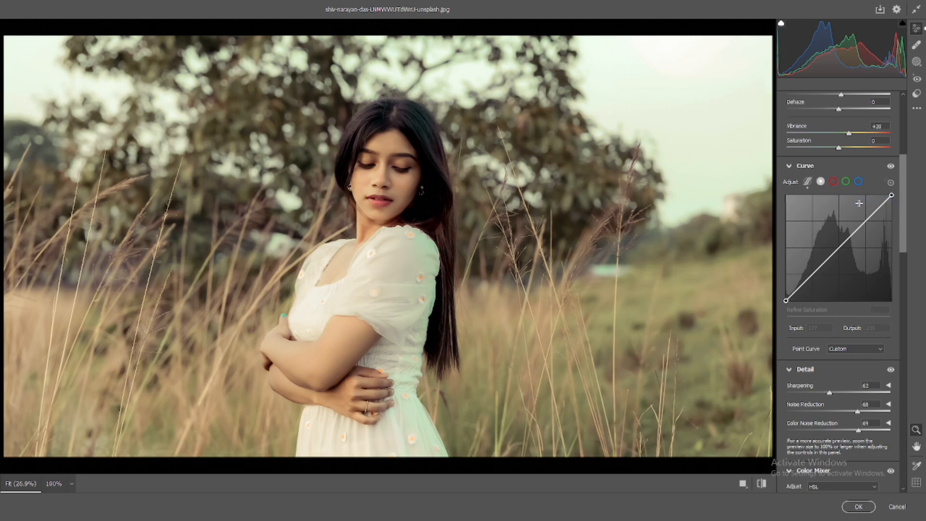
pyautogui.hotkey('ctrl', 'z')
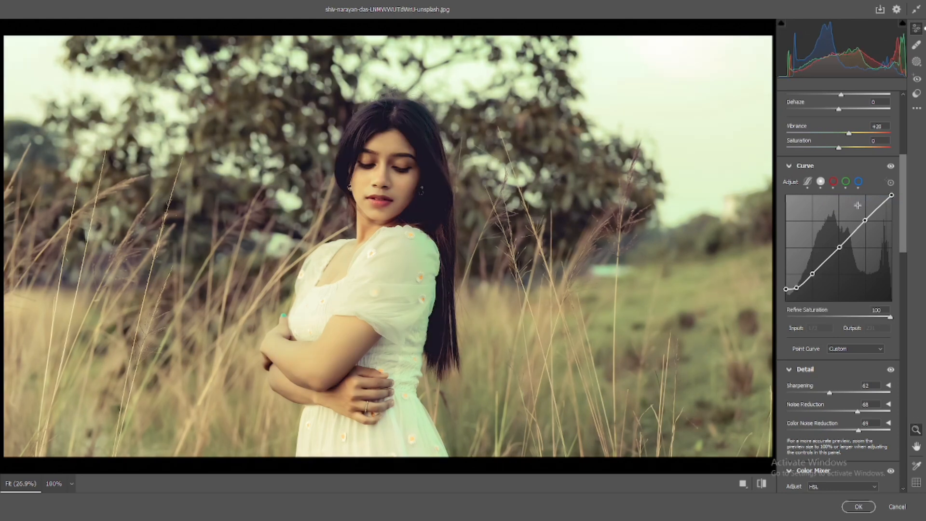
pyautogui.rightClick(849, 209)
pyautogui.click(861, 203)
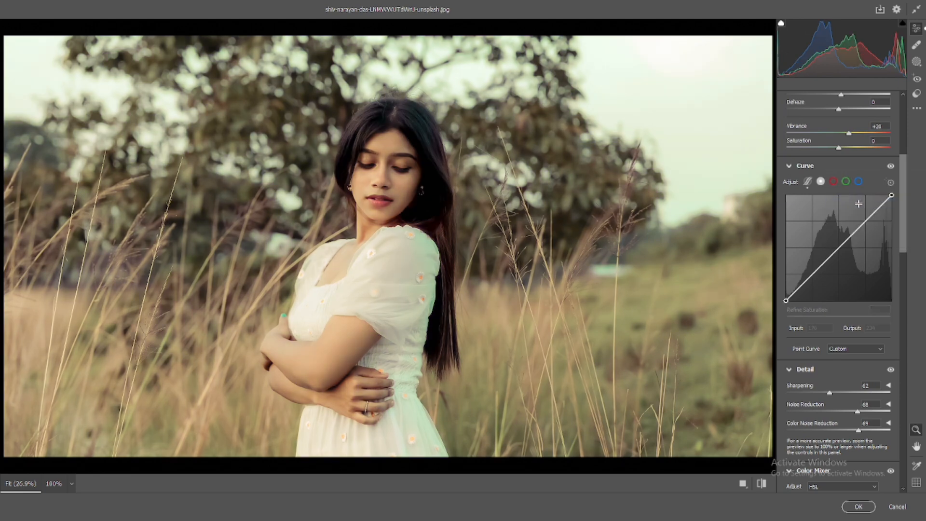
pyautogui.hotkey('ctrl', 'z')
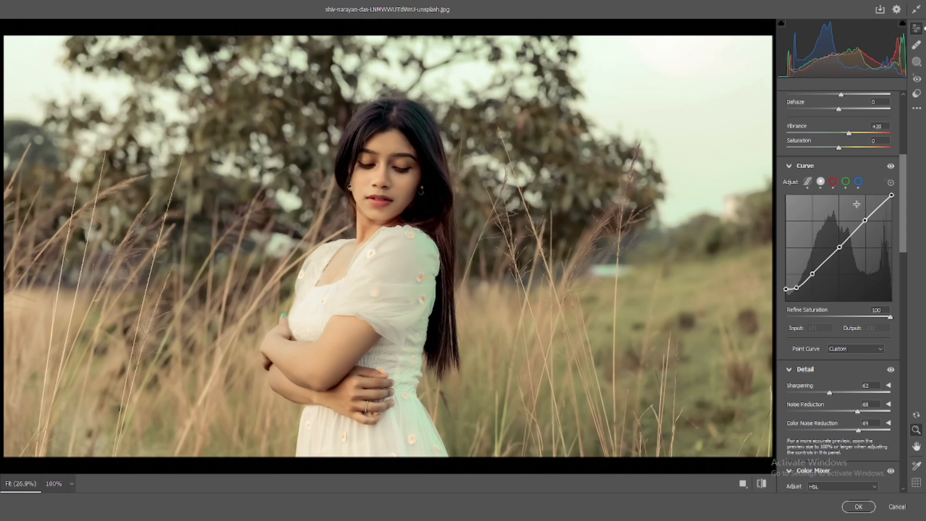
# - Compare with the original, then shift the Yellows and Greens hue to about -33 in the Color Mixer
pyautogui.click(761, 484)
pyautogui.click(762, 484)
pyautogui.click(763, 487)
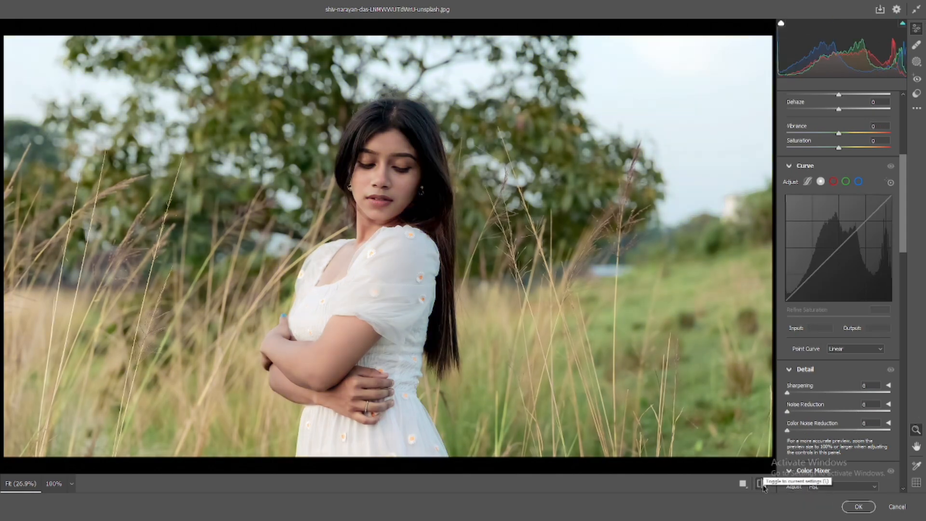
pyautogui.click(763, 487)
pyautogui.scroll(-3, 840, 344)
pyautogui.scroll(-5, 839, 344)
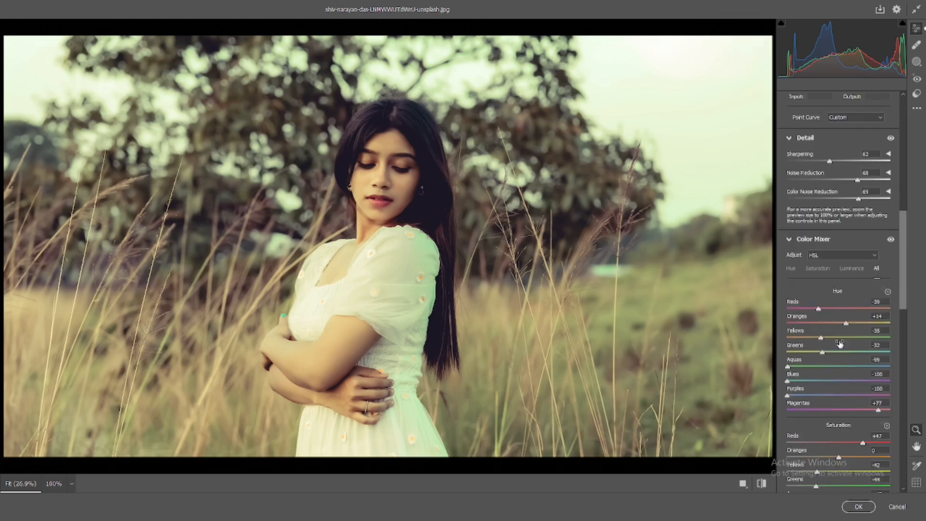
pyautogui.moveTo(821, 366)
pyautogui.mouseDown()
pyautogui.moveTo(810, 368)
pyautogui.moveTo(819, 359)
pyautogui.moveTo(810, 359)
pyautogui.mouseUp()
pyautogui.hotkey('ctrl', 'z')
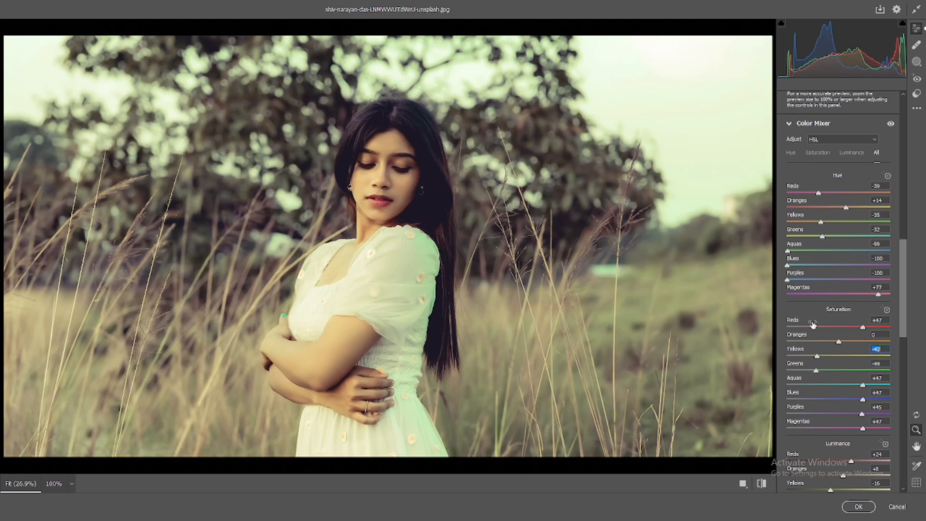
pyautogui.moveTo(819, 225); pyautogui.dragTo(823, 224)
pyautogui.scroll(5, 821, 237)
pyautogui.scroll(-7, 819, 234)
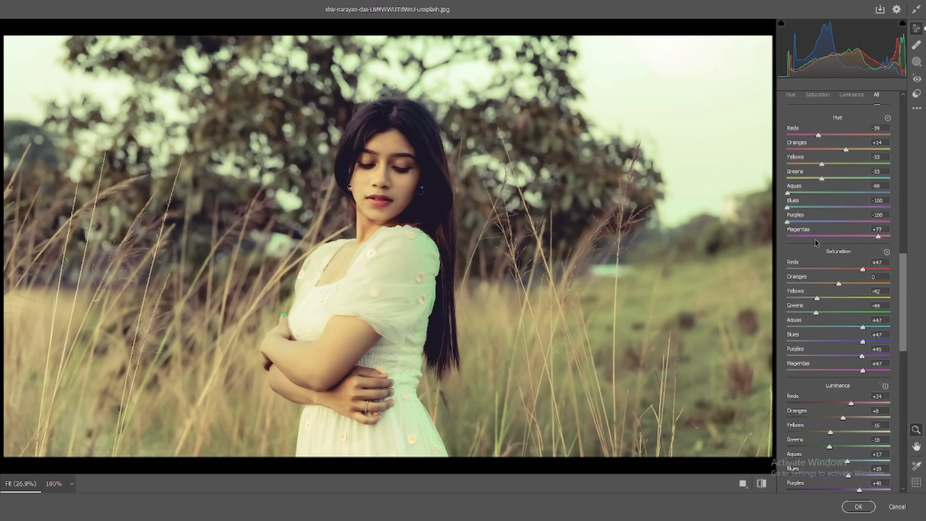
# - Set the Yellows luminance to -17 in the Color Mixer
pyautogui.scroll(-4, 811, 222)
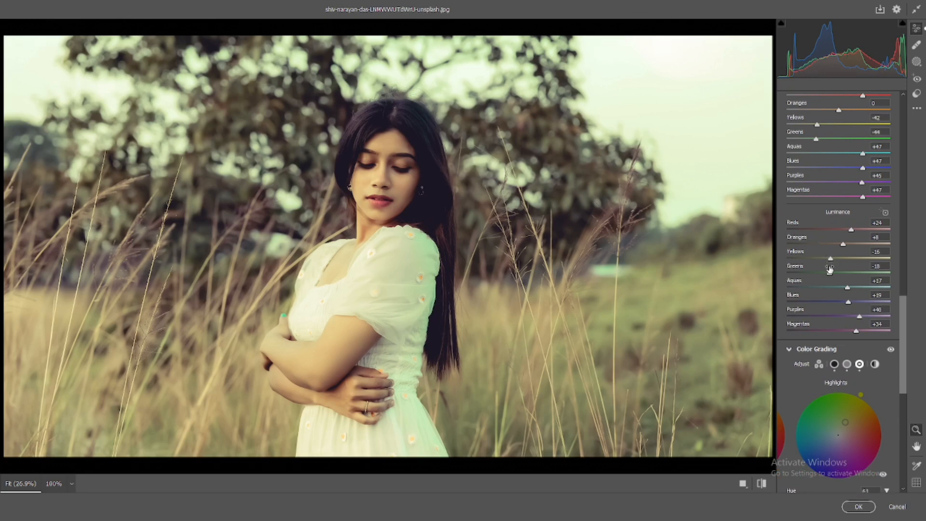
pyautogui.click(830, 273)
pyautogui.moveTo(831, 261); pyautogui.dragTo(831, 261)
# - Lower Highlights to -40 in the Basic panel
pyautogui.scroll(10, 840, 264)
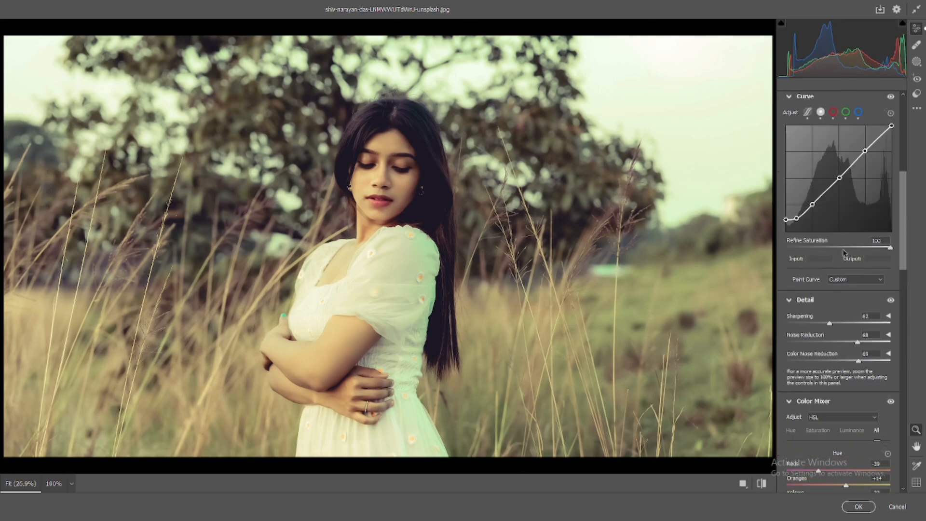
pyautogui.scroll(8, 844, 252)
pyautogui.moveTo(844, 259); pyautogui.dragTo(818, 244)
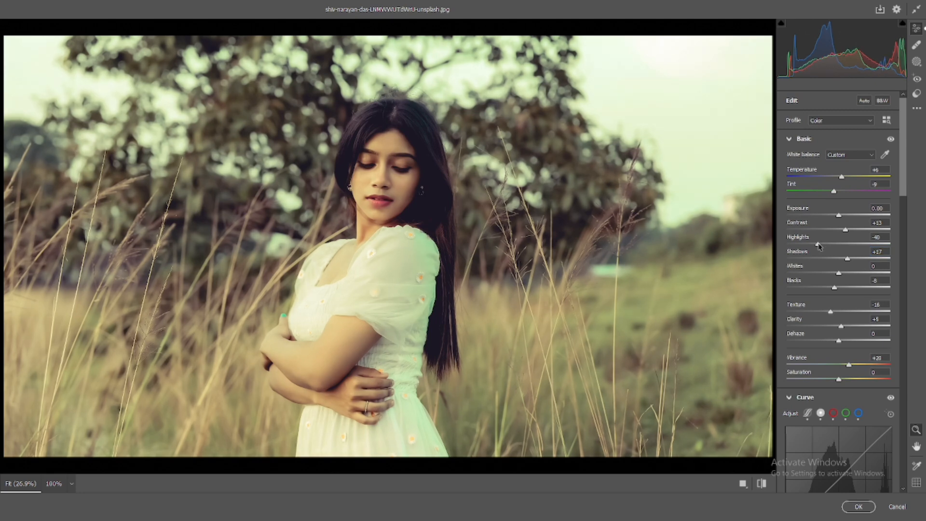
# - Set Whites to -3 and Tint to -12 in the Basic panel
pyautogui.moveTo(839, 274); pyautogui.dragTo(837, 273)
pyautogui.moveTo(833, 288); pyautogui.dragTo(835, 289)
pyautogui.moveTo(841, 177); pyautogui.dragTo(831, 191)
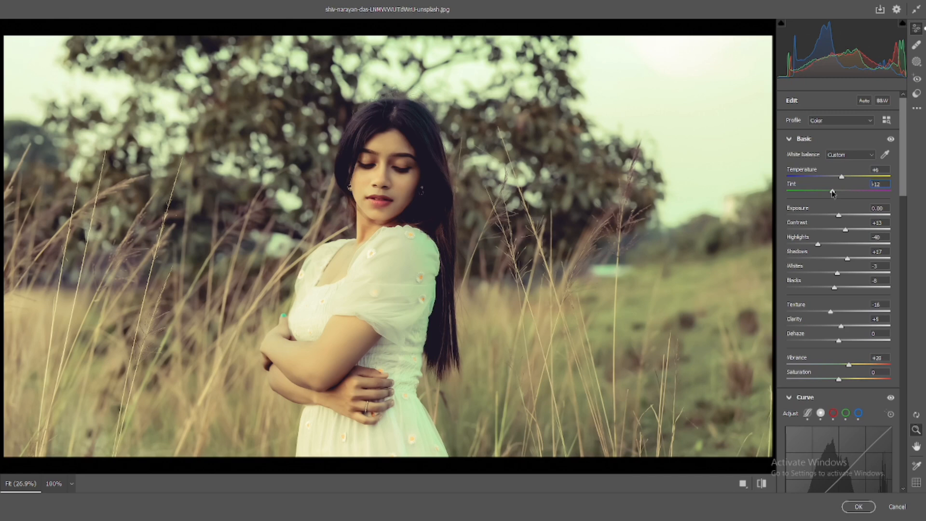
# - Raise the Oranges hue to +19 in the Color Mixer
pyautogui.scroll(-10, 839, 251)
pyautogui.moveTo(848, 321); pyautogui.dragTo(850, 325)
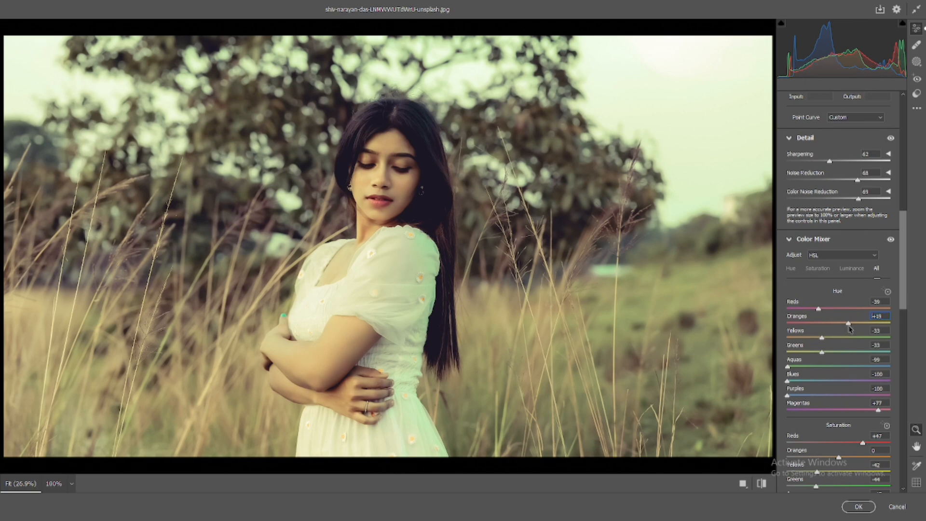
pyautogui.scroll(-10, 849, 328)
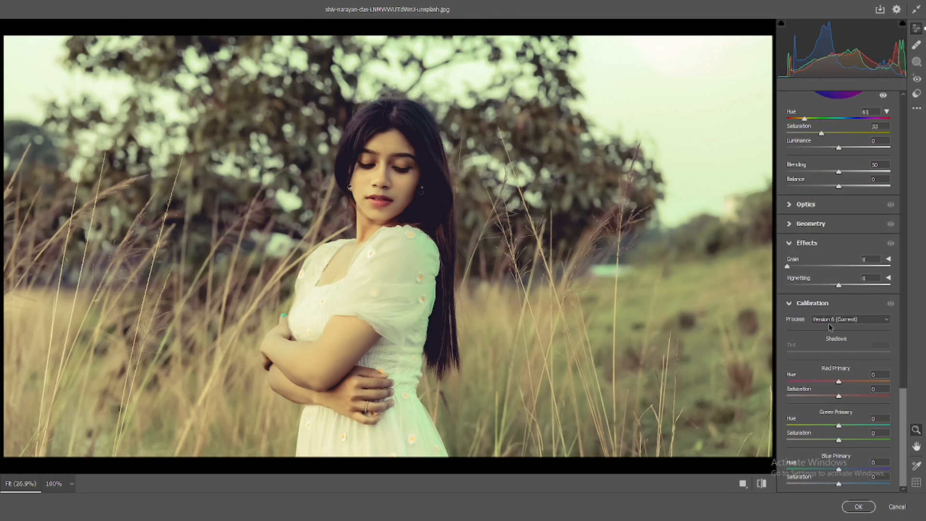
pyautogui.scroll(8, 829, 327)
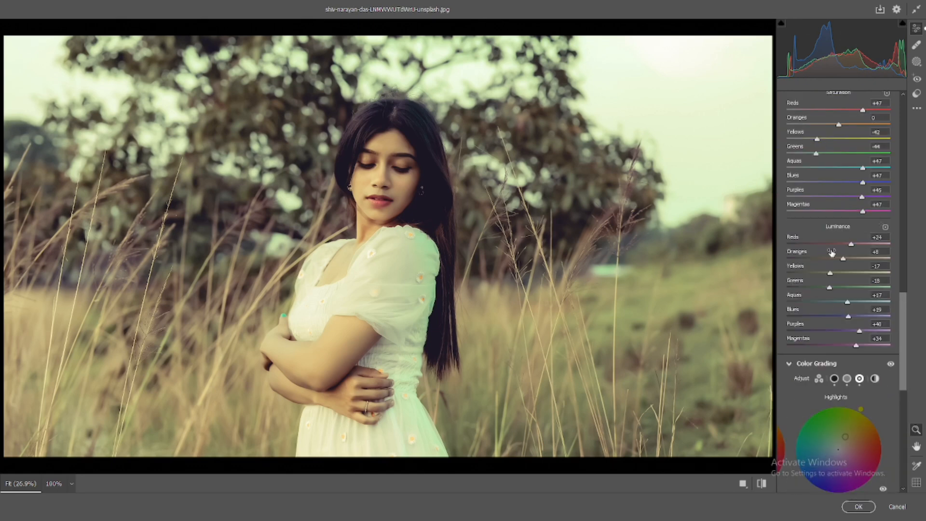
# - Lower the Purples saturation to -100 and the Magentas saturation to -3 in the Color Mixer
pyautogui.moveTo(852, 198); pyautogui.dragTo(787, 198)
pyautogui.moveTo(862, 182); pyautogui.dragTo(837, 211)
pyautogui.scroll(15, 841, 207)
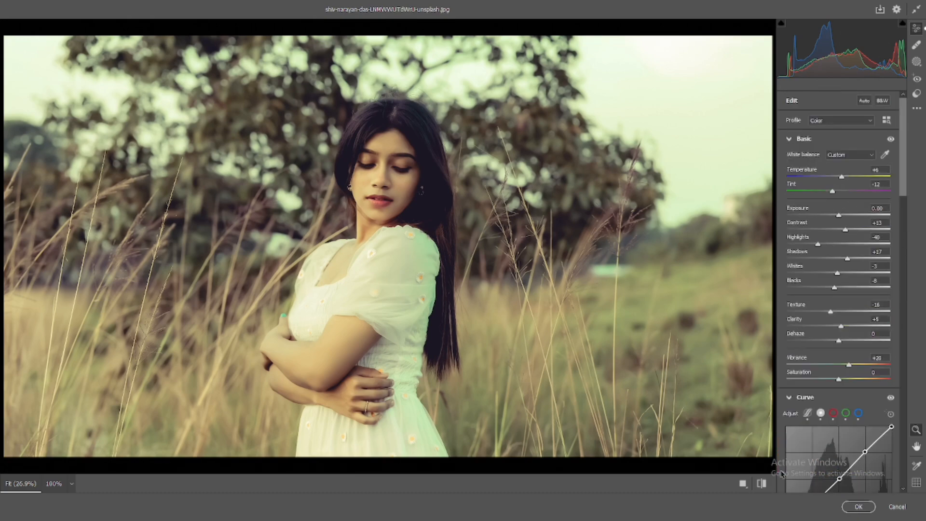
# - Toggle between the edited and original versions to compare the grade
pyautogui.click(765, 486)
pyautogui.click(766, 486)
pyautogui.click(766, 486)
pyautogui.click(765, 486)
pyautogui.click(766, 486)
pyautogui.click(765, 486)
pyautogui.click(766, 486)
pyautogui.click(766, 486)
pyautogui.click(765, 486)
pyautogui.click(766, 486)
pyautogui.scroll(-10, 842, 254)
pyautogui.scroll(-8, 841, 254)
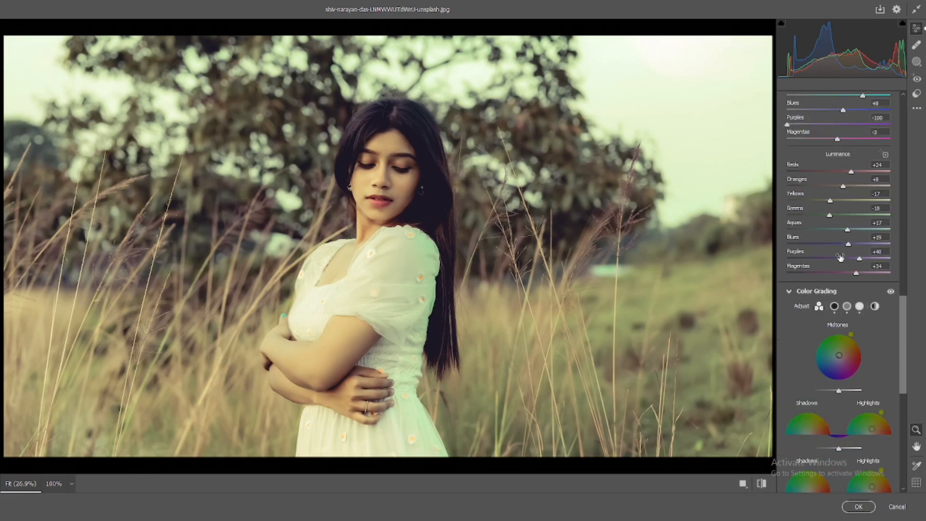
pyautogui.moveTo(830, 260); pyautogui.dragTo(822, 261)
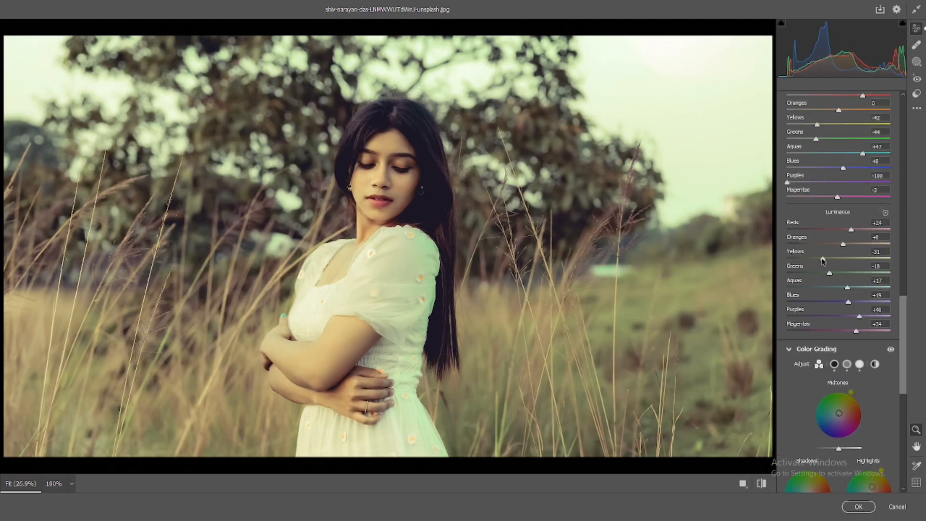
pyautogui.moveTo(827, 274); pyautogui.dragTo(809, 270)
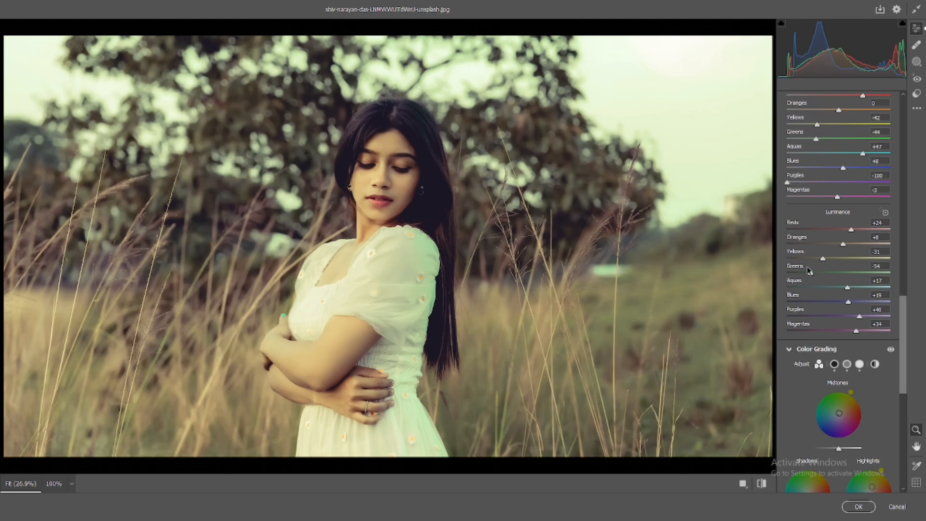
pyautogui.hotkey('ctrl', 'z')
pyautogui.hotkey('ctrl', 'z')
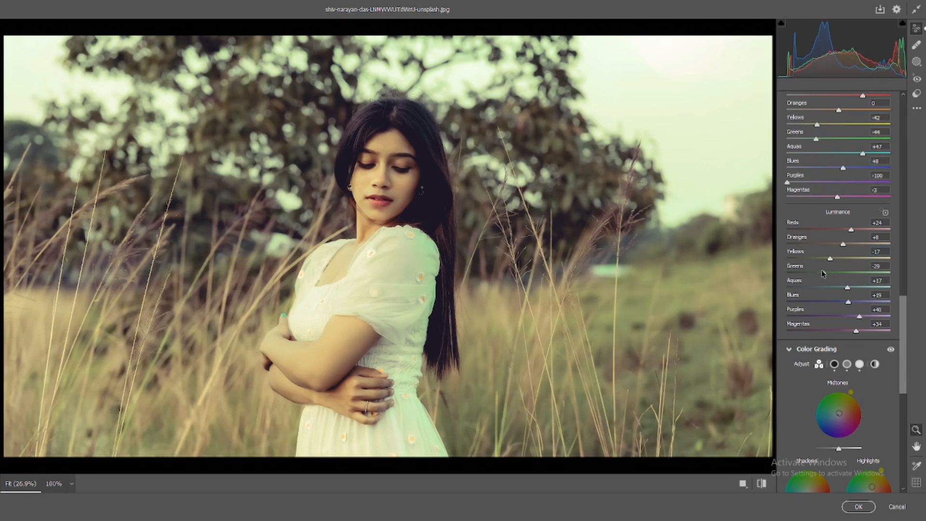
# - Set the Yellows luminance to -28 and Greens luminance to -38, comparing against the original
pyautogui.moveTo(821, 272); pyautogui.dragTo(824, 260)
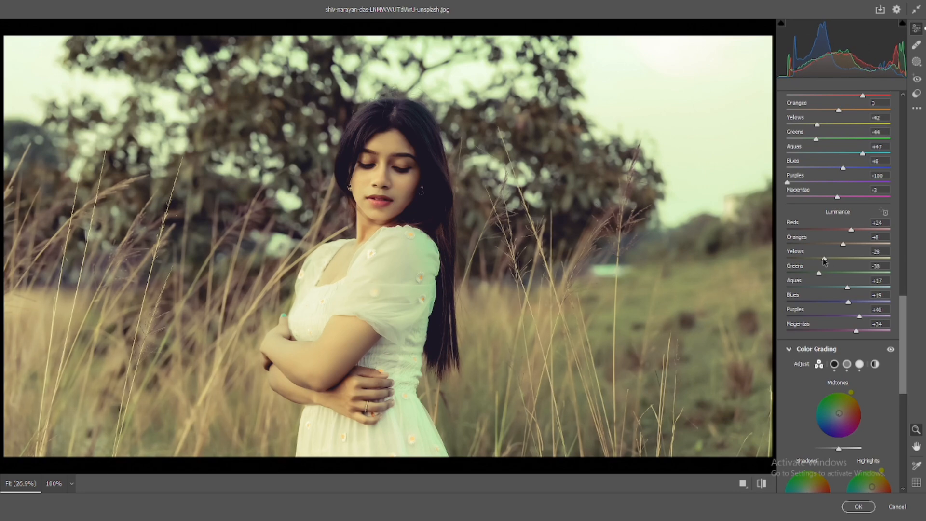
pyautogui.click(761, 483)
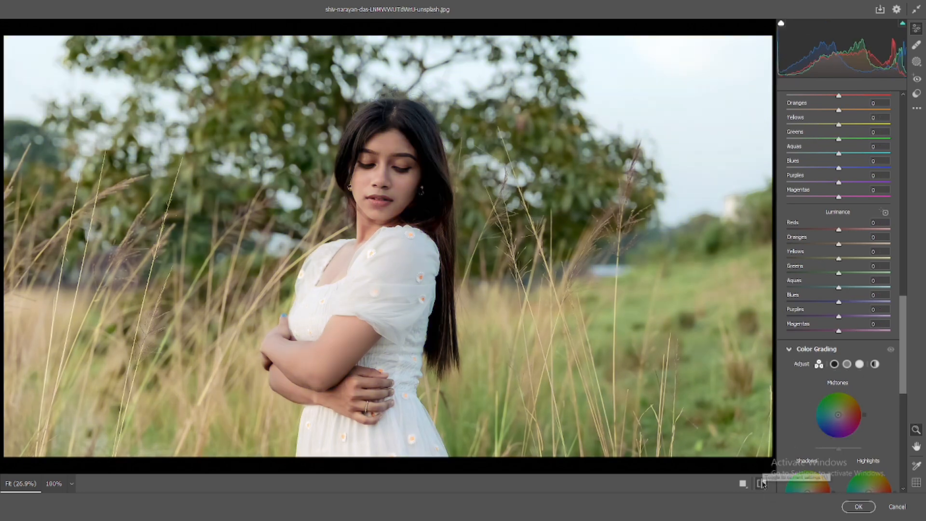
pyautogui.click(762, 483)
pyautogui.click(761, 483)
pyautogui.click(762, 484)
pyautogui.click(762, 483)
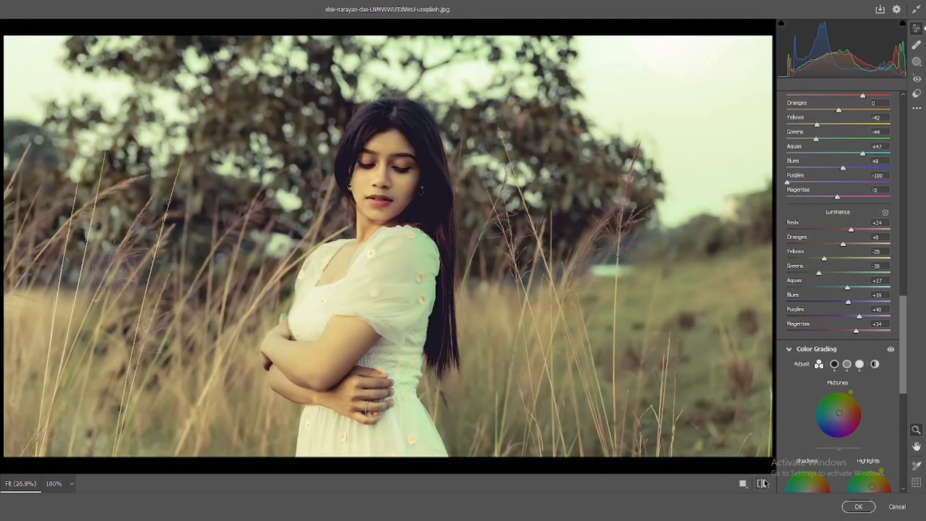
pyautogui.moveTo(819, 273); pyautogui.dragTo(821, 273)
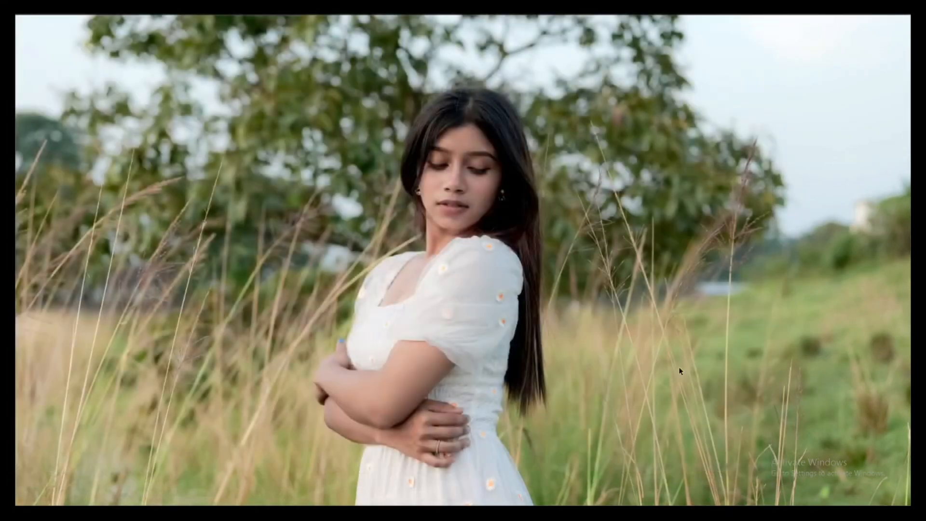